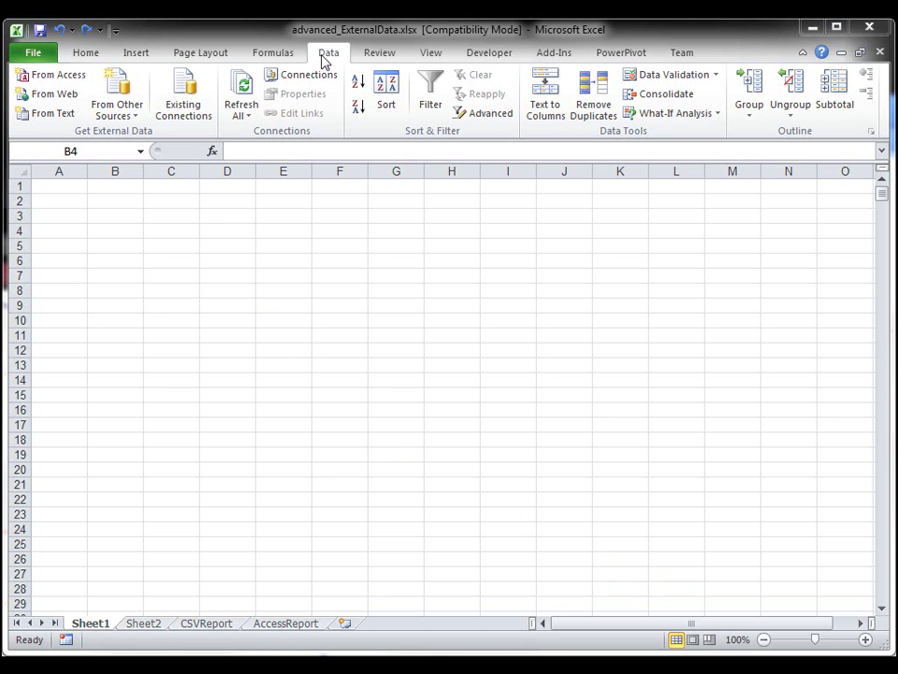
- Start a new external data source through Microsoft Query and name it CSV
{"action": "left_click", "coordinate": [139, 119]}
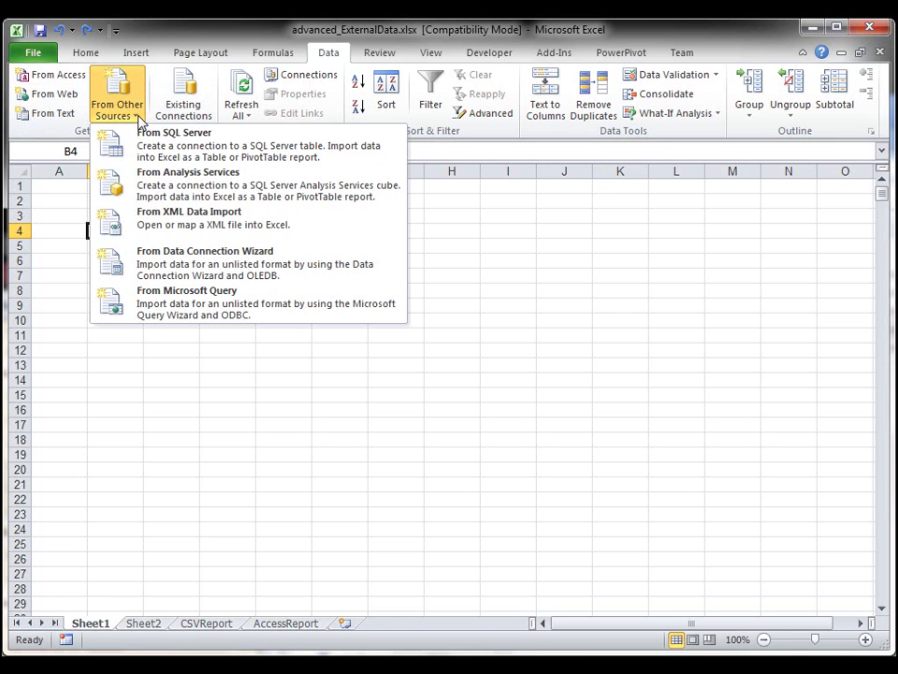
{"action": "left_click", "coordinate": [159, 309]}
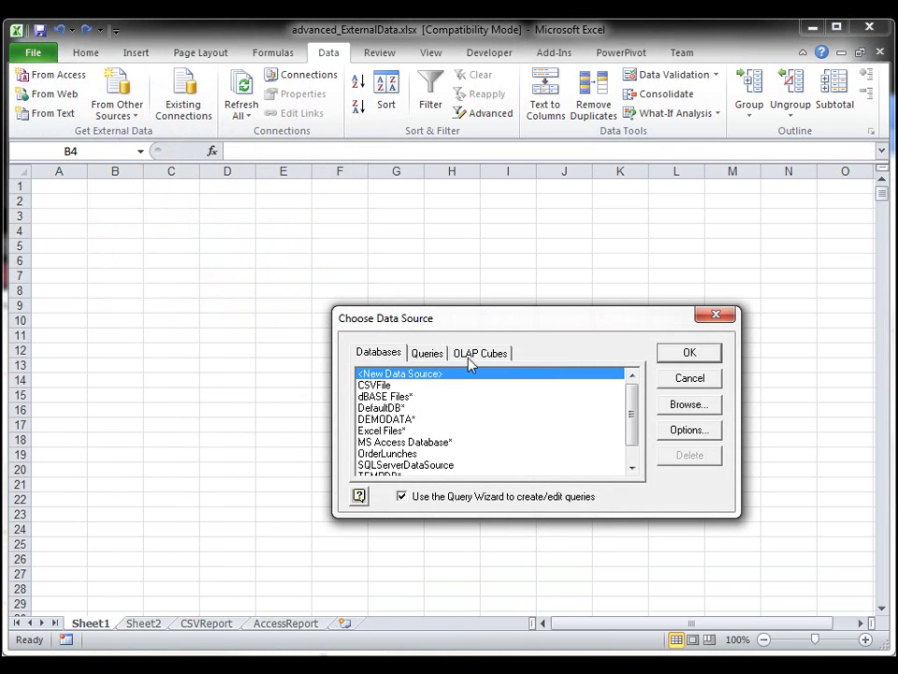
{"action": "double_click", "coordinate": [443, 379]}
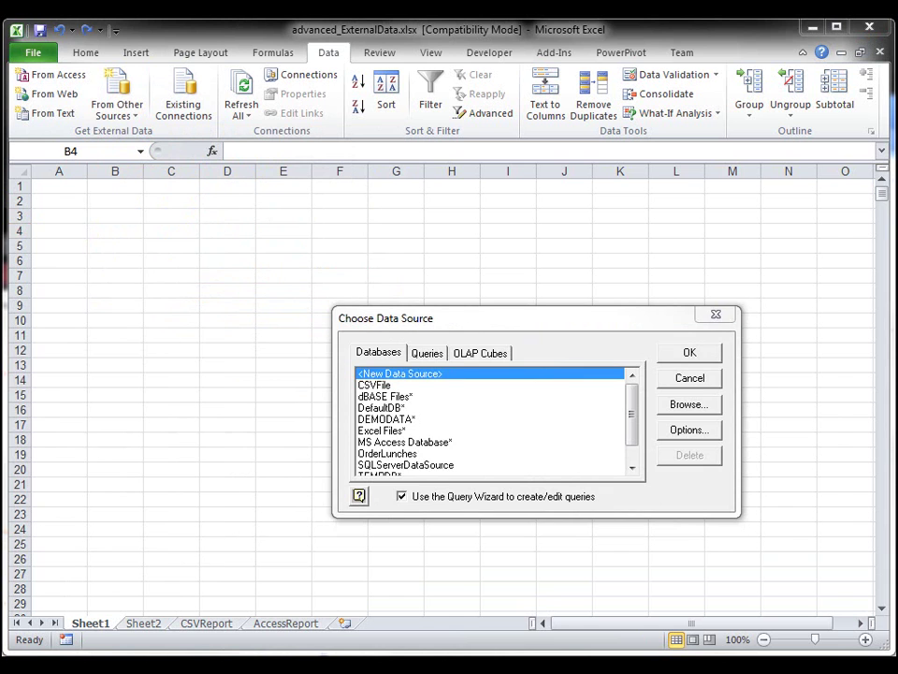
{"action": "left_click_drag", "start_coordinate": [724, 251], "coordinate": [672, 260]}
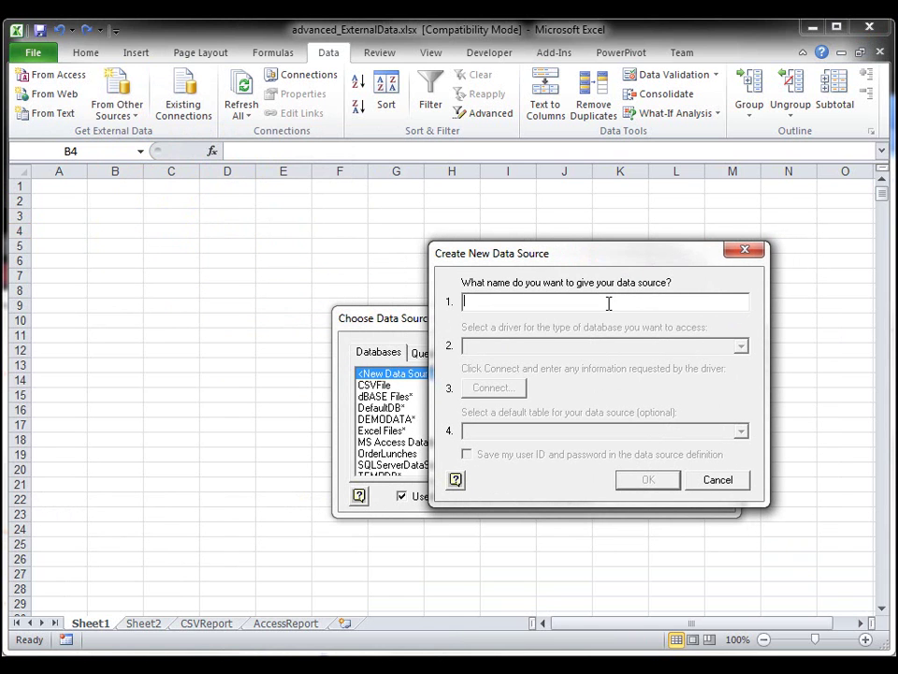
{"action": "type", "text": "S"}
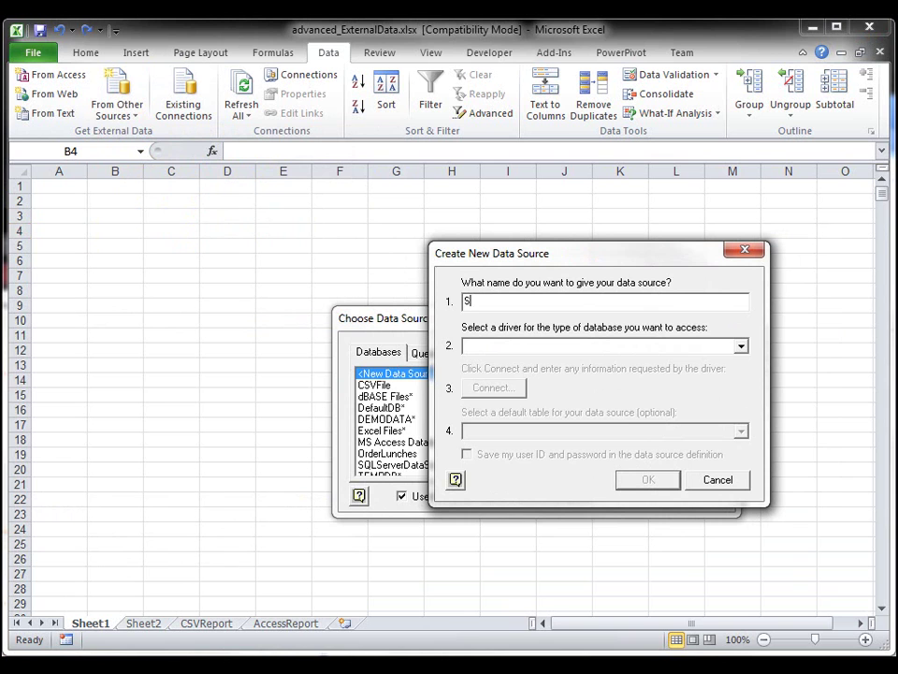
{"action": "key", "text": "BackSpace"}
{"action": "type", "text": "CSV"}
- Choose Microsoft Text Driver (*.txt; *.csv) as the driver for the new data source
{"action": "left_click", "coordinate": [578, 345]}
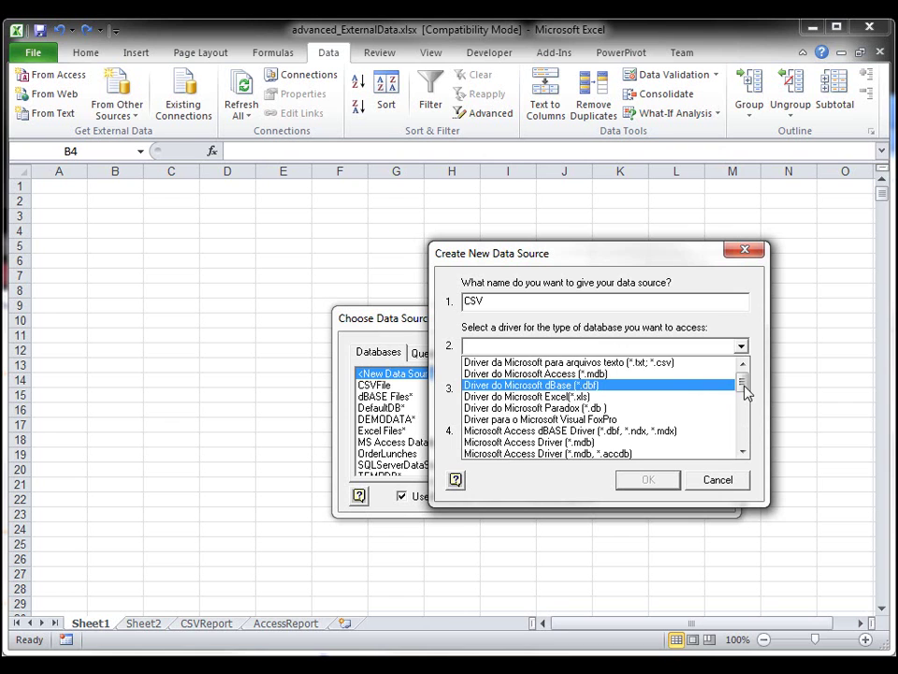
{"action": "scroll", "coordinate": [744, 393], "scroll_direction": "down", "scroll_amount": 2}
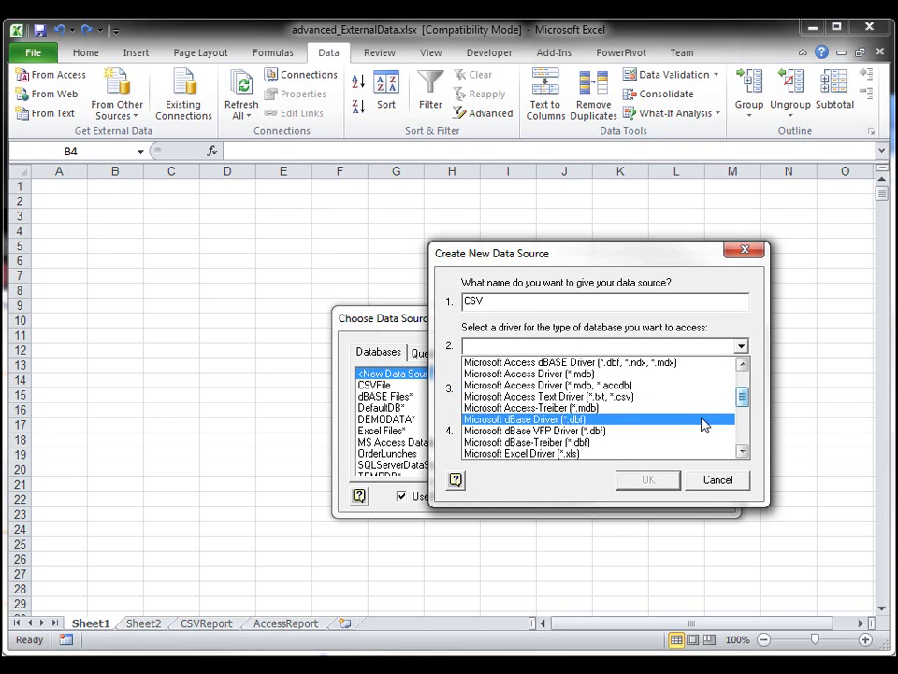
{"action": "scroll", "coordinate": [744, 453], "scroll_direction": "down", "scroll_amount": 3}
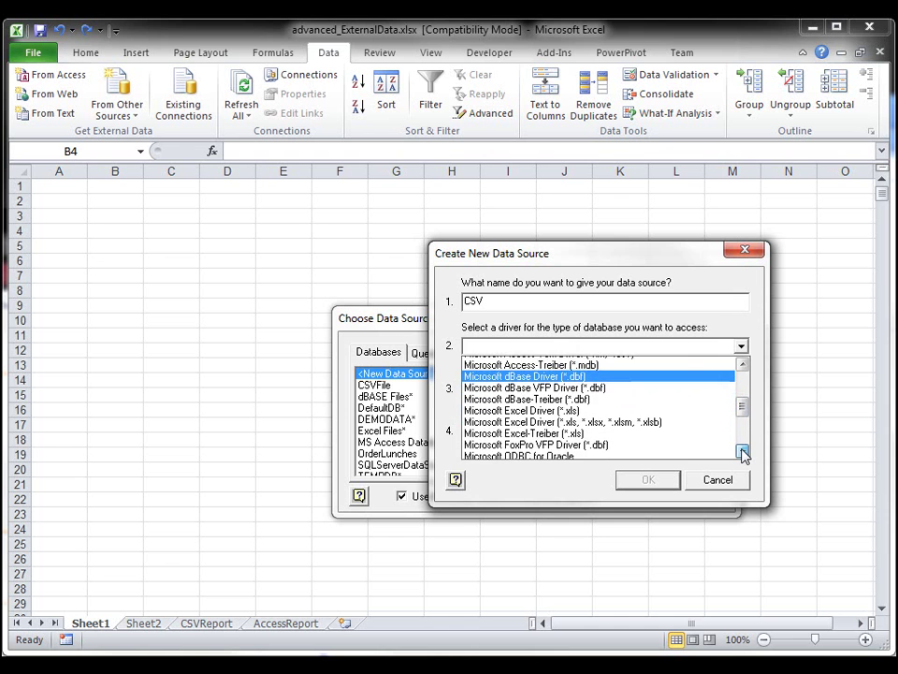
{"action": "scroll", "coordinate": [744, 454], "scroll_direction": "down", "scroll_amount": 1}
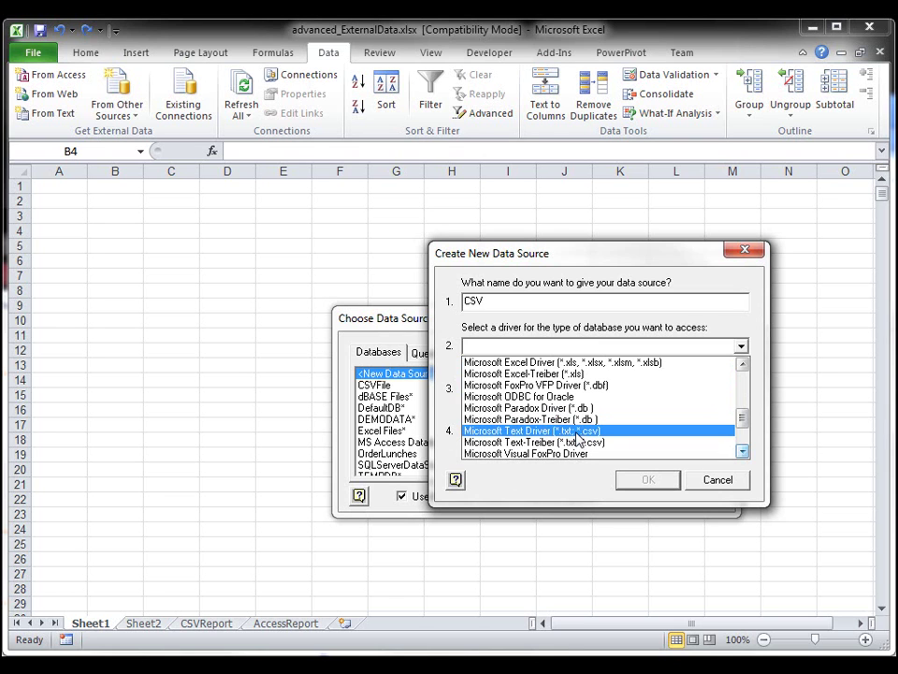
{"action": "left_click", "coordinate": [580, 433]}
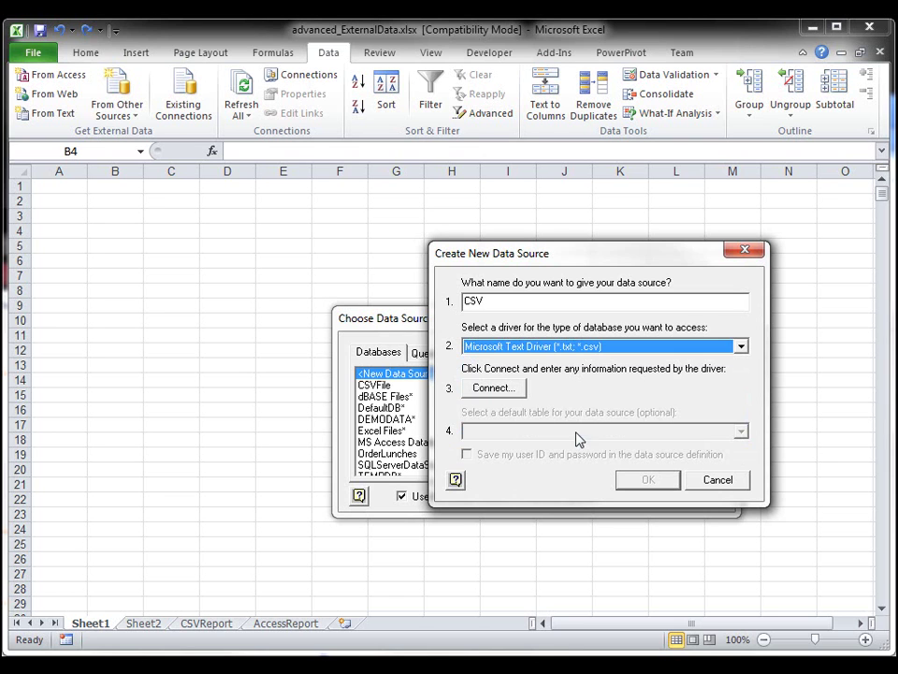
- Connect the data source to the C:\ADVANCED_EXTERNALDATA directory, with the Use Current Directory option turned off
{"action": "left_click", "coordinate": [493, 388]}
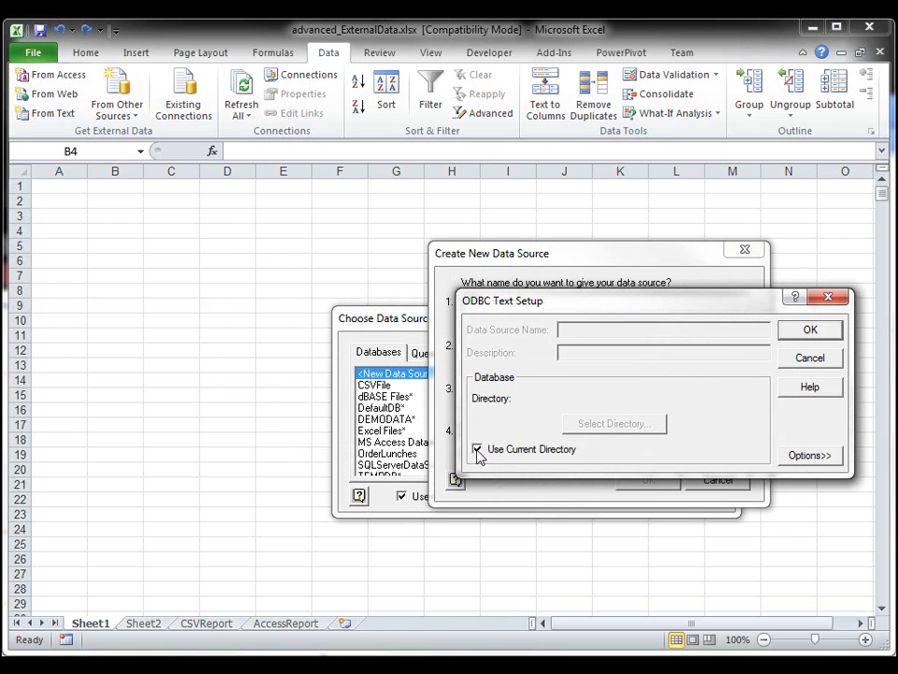
{"action": "left_click", "coordinate": [477, 450]}
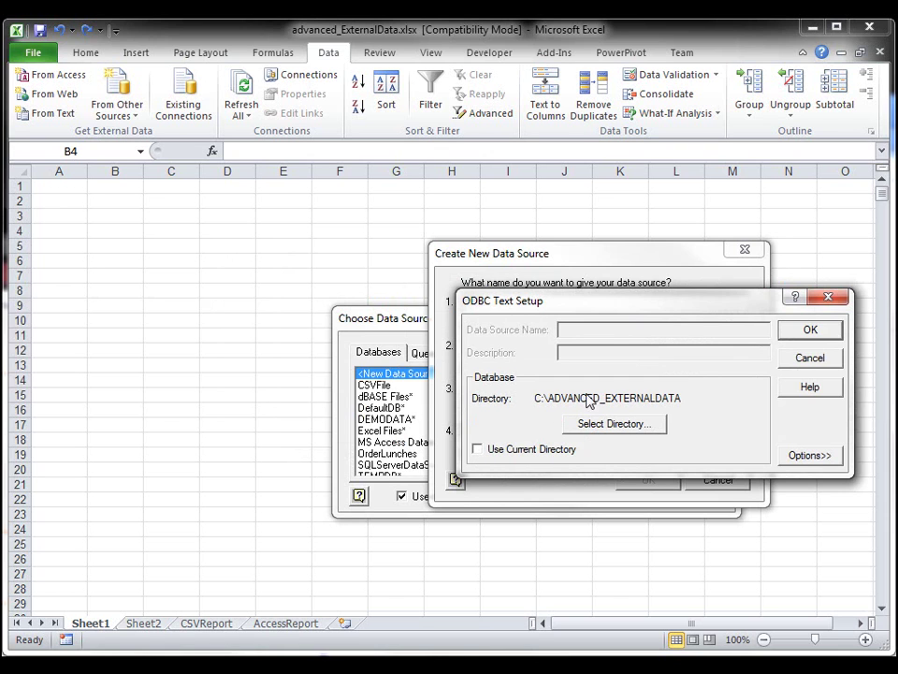
{"action": "left_click", "coordinate": [599, 426]}
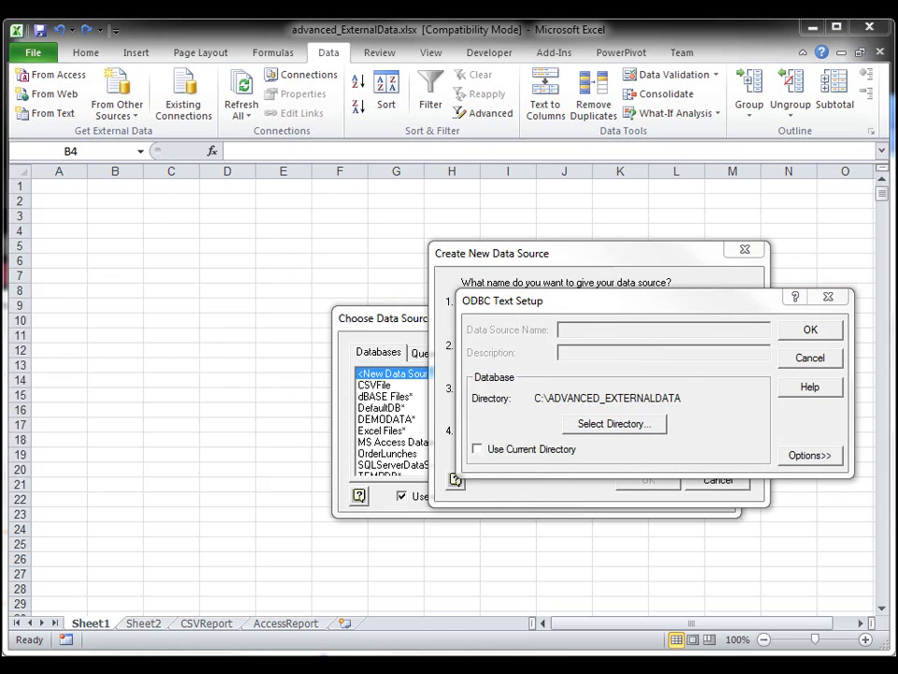
{"action": "left_click_drag", "start_coordinate": [488, 278], "coordinate": [498, 277]}
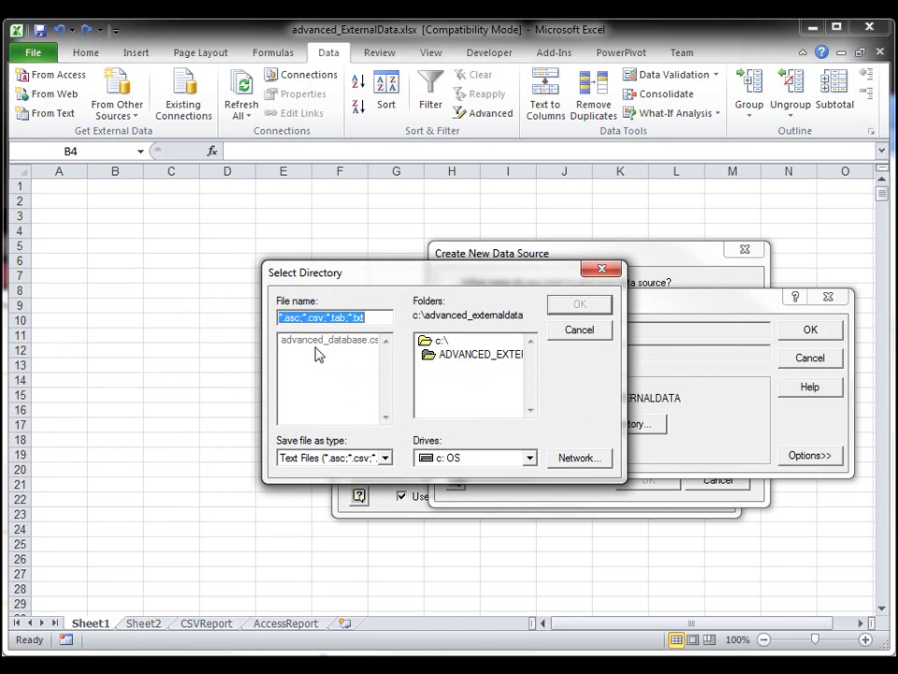
{"action": "left_click", "coordinate": [462, 357]}
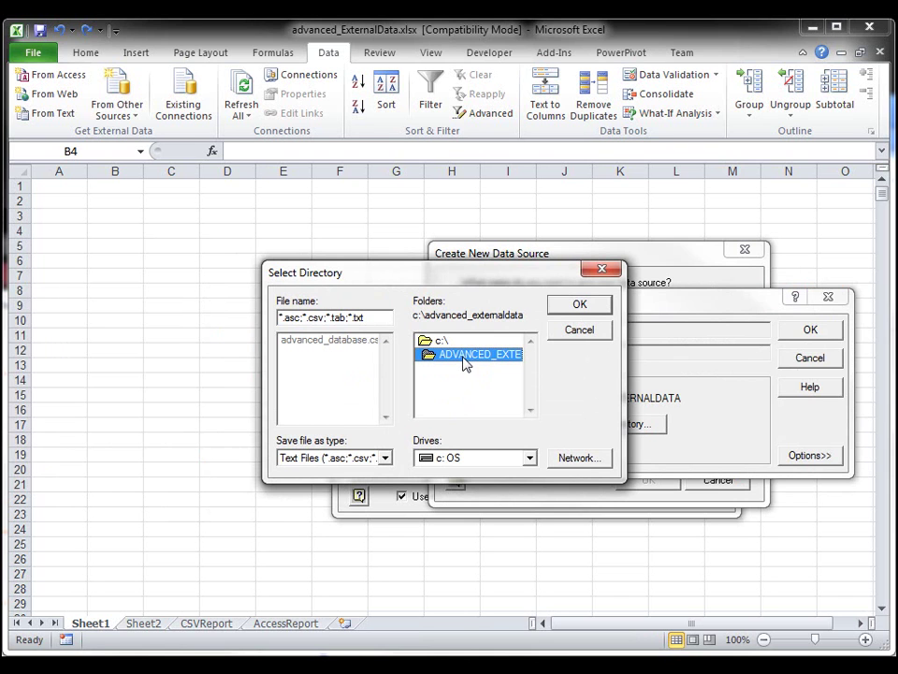
{"action": "left_click", "coordinate": [577, 306]}
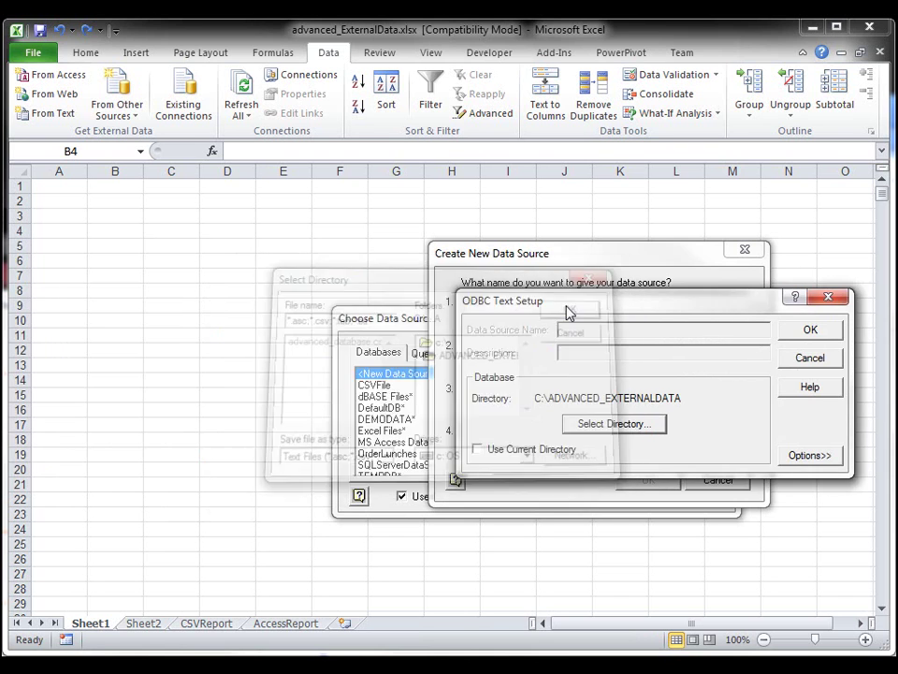
{"action": "left_click", "coordinate": [811, 334]}
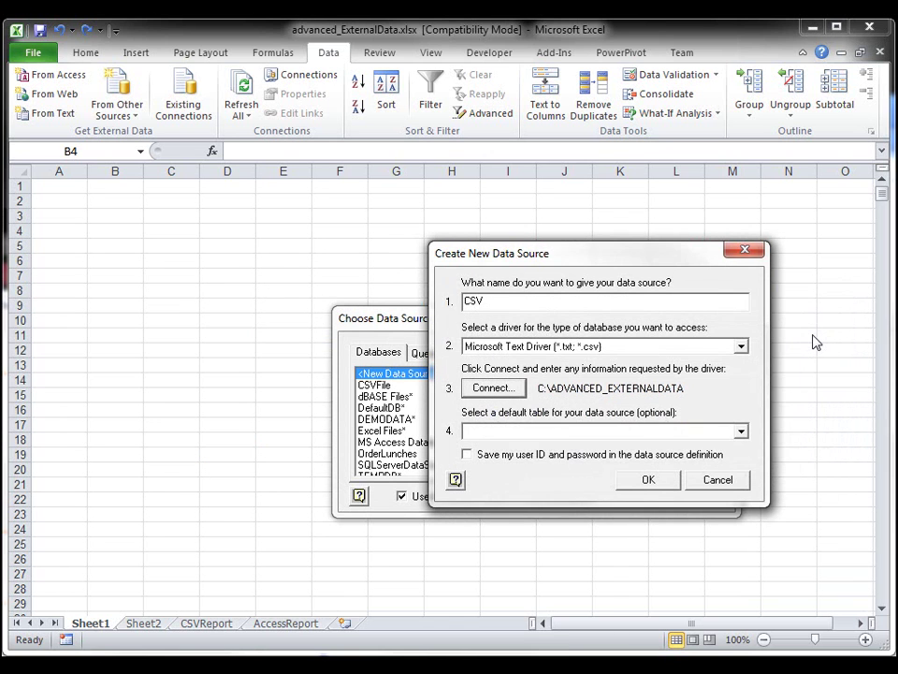
- Set advanced_database.csv as the default table and finish creating the data source
{"action": "left_click", "coordinate": [742, 431]}
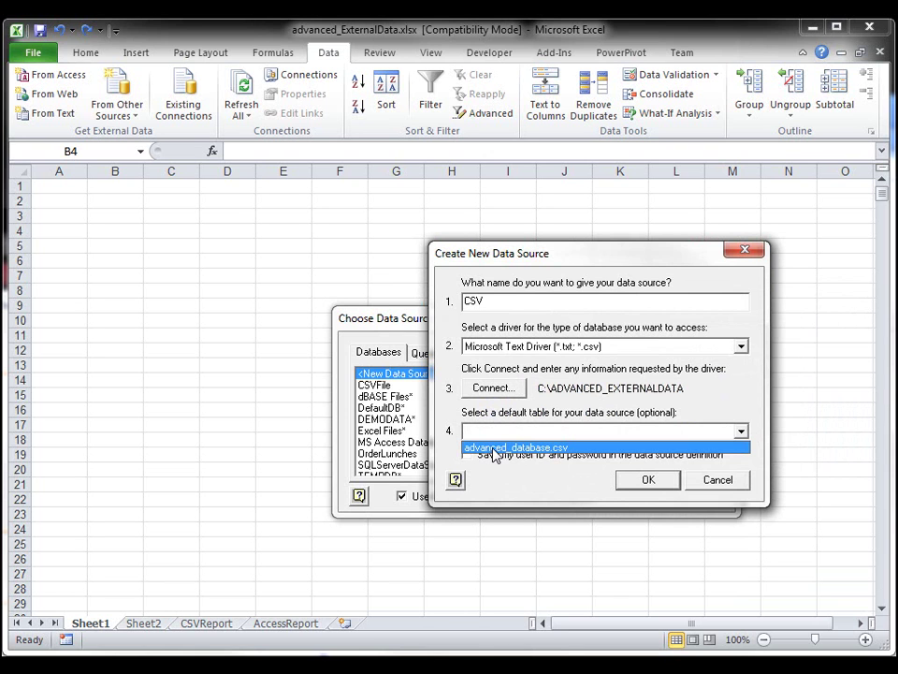
{"action": "left_click", "coordinate": [495, 449]}
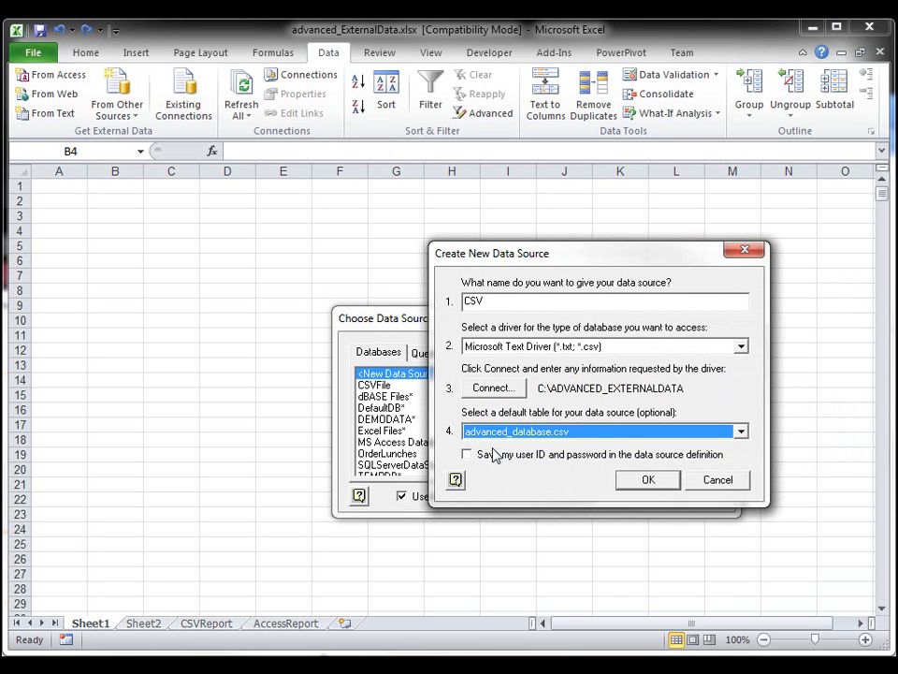
{"action": "left_click", "coordinate": [651, 479]}
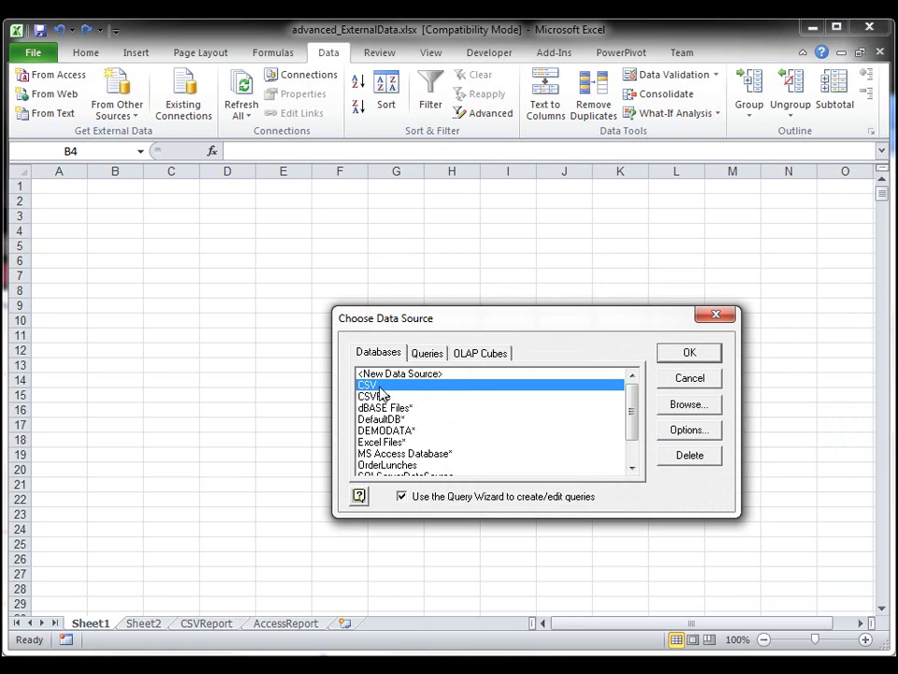
- Query the CSV data source for all columns of advanced_database.csv, without any filter or sort order
{"action": "left_click", "coordinate": [692, 360]}
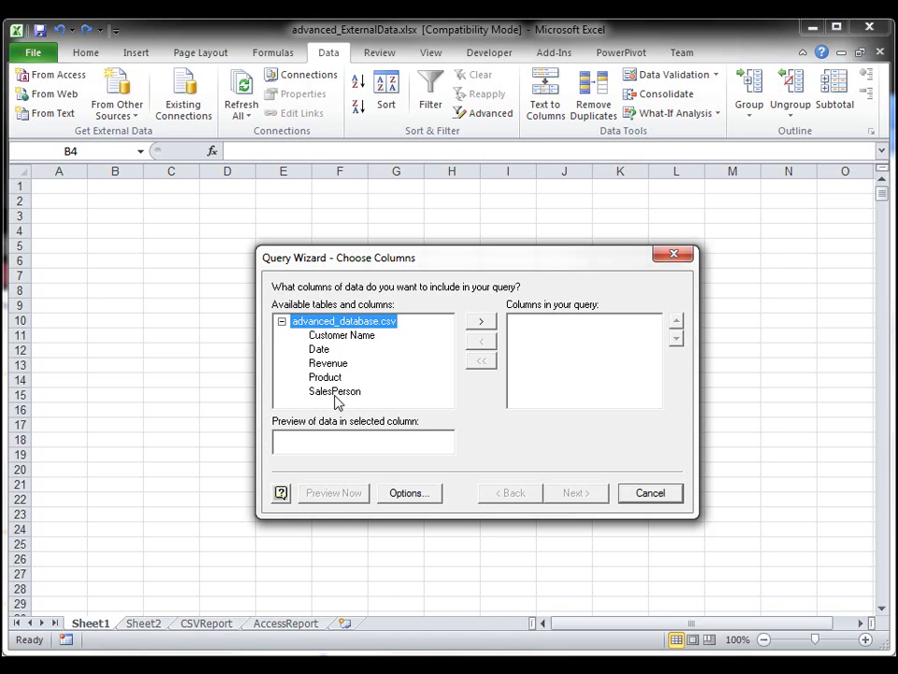
{"action": "left_click", "coordinate": [479, 325]}
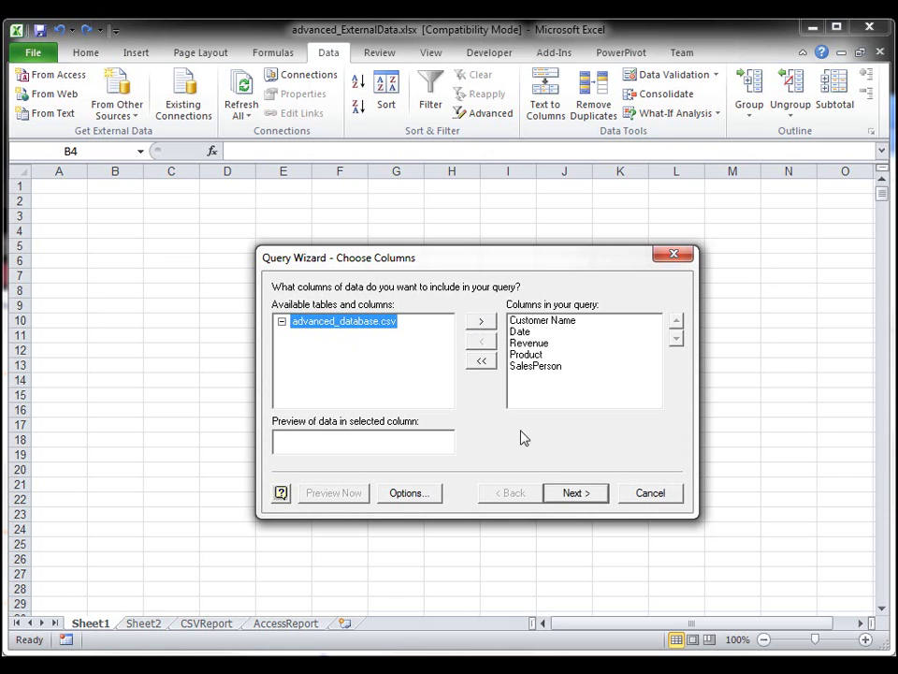
{"action": "left_click", "coordinate": [573, 496]}
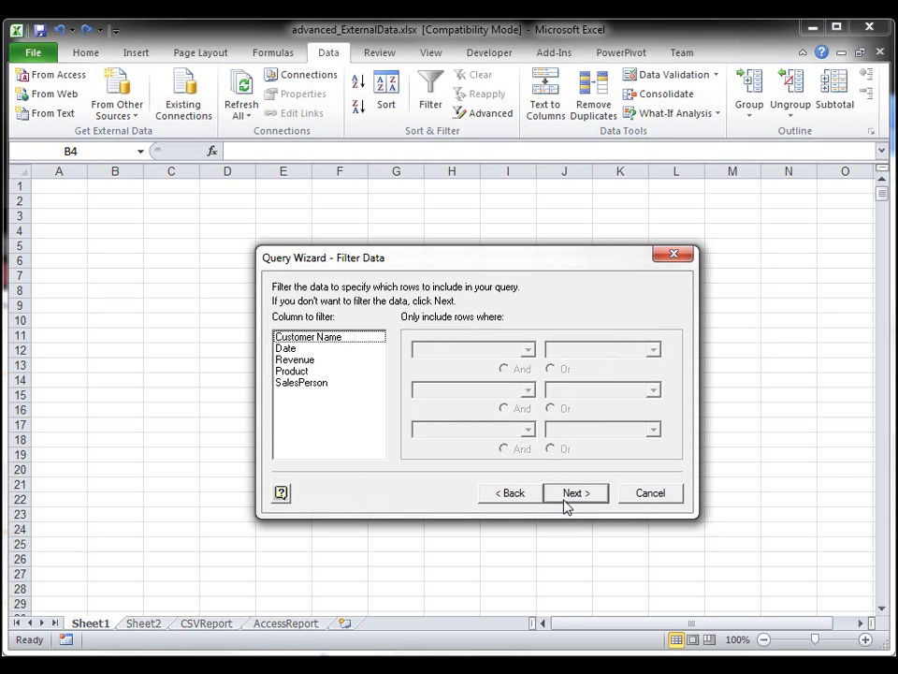
{"action": "left_click", "coordinate": [295, 337]}
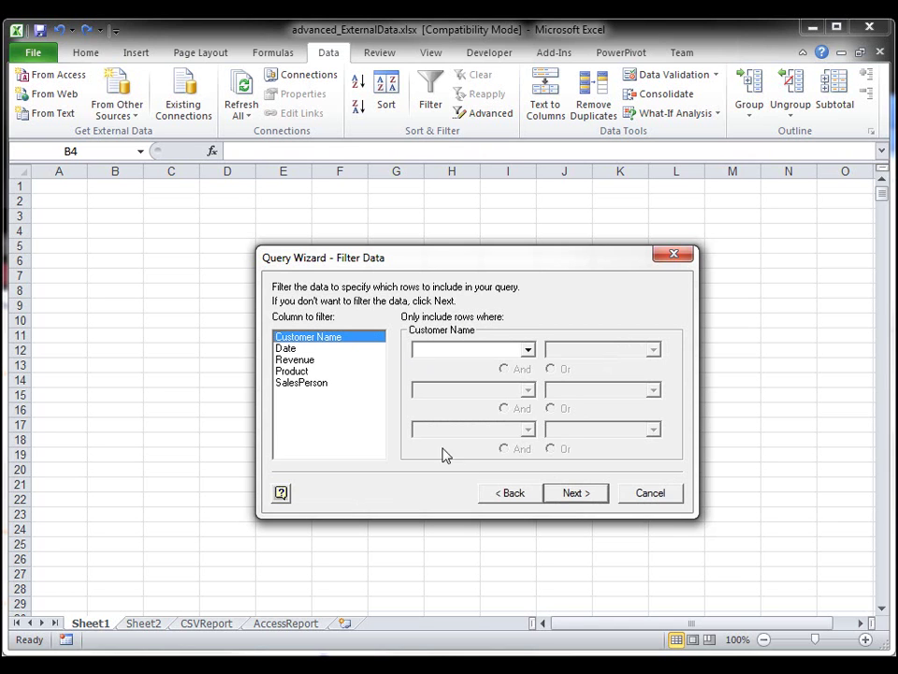
{"action": "left_click", "coordinate": [568, 496]}
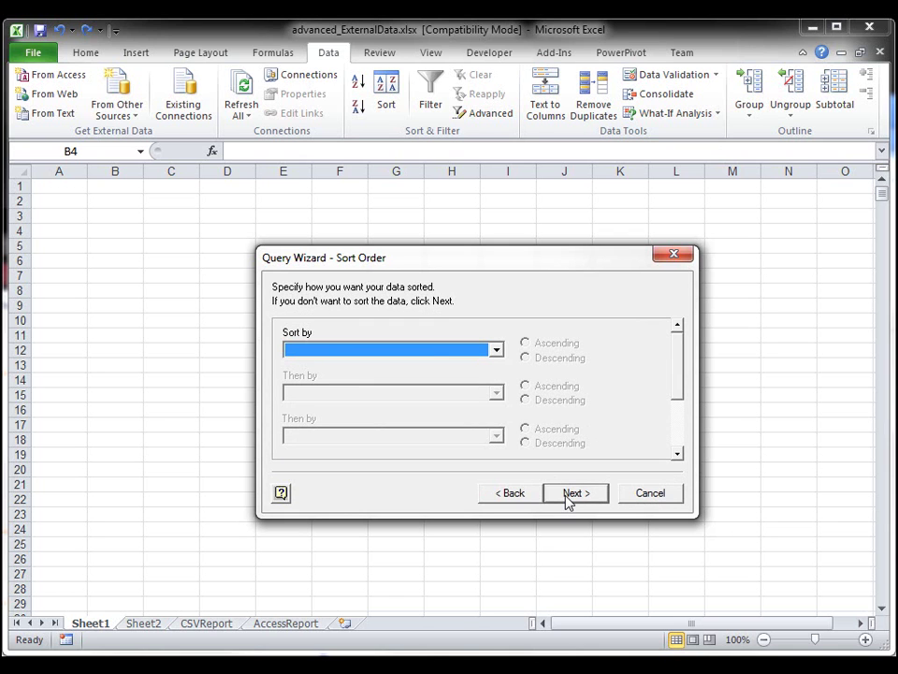
{"action": "left_click", "coordinate": [568, 495]}
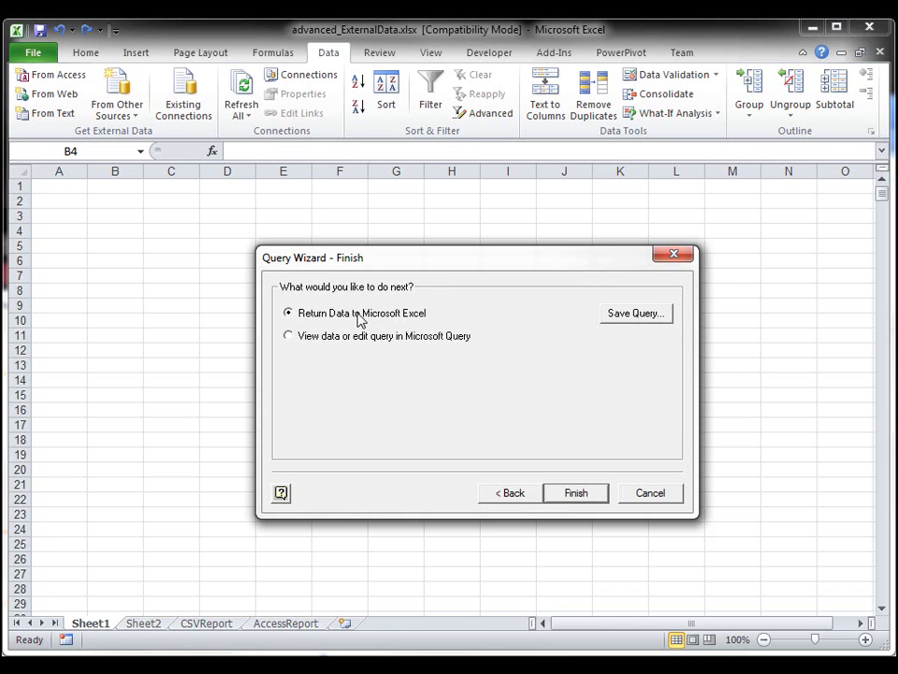
- Return the query data to Excel as a PivotTable Report at cell B4 of the existing worksheet
{"action": "left_click", "coordinate": [573, 493]}
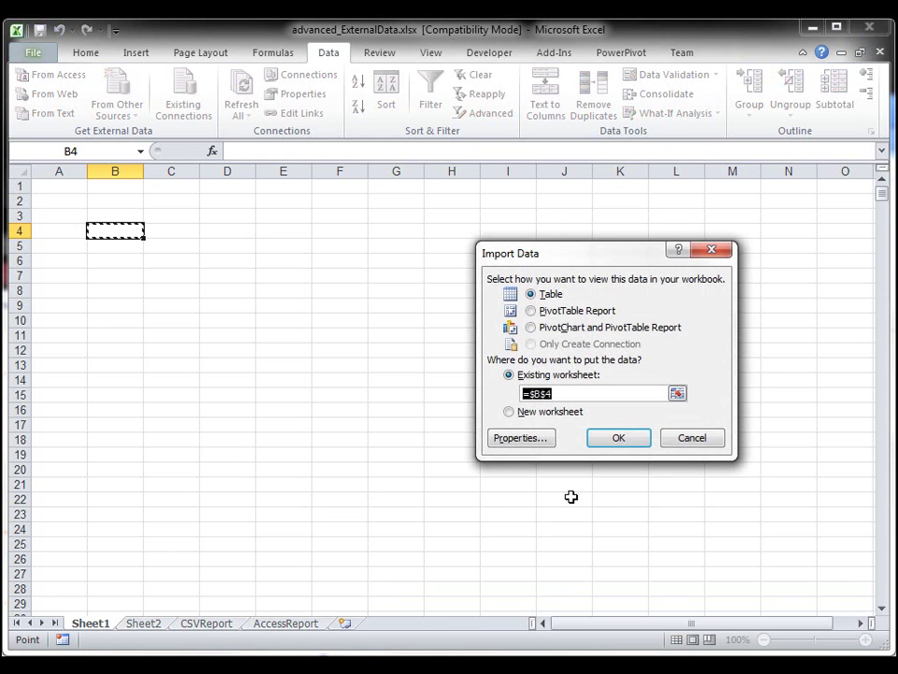
{"action": "left_click", "coordinate": [532, 312]}
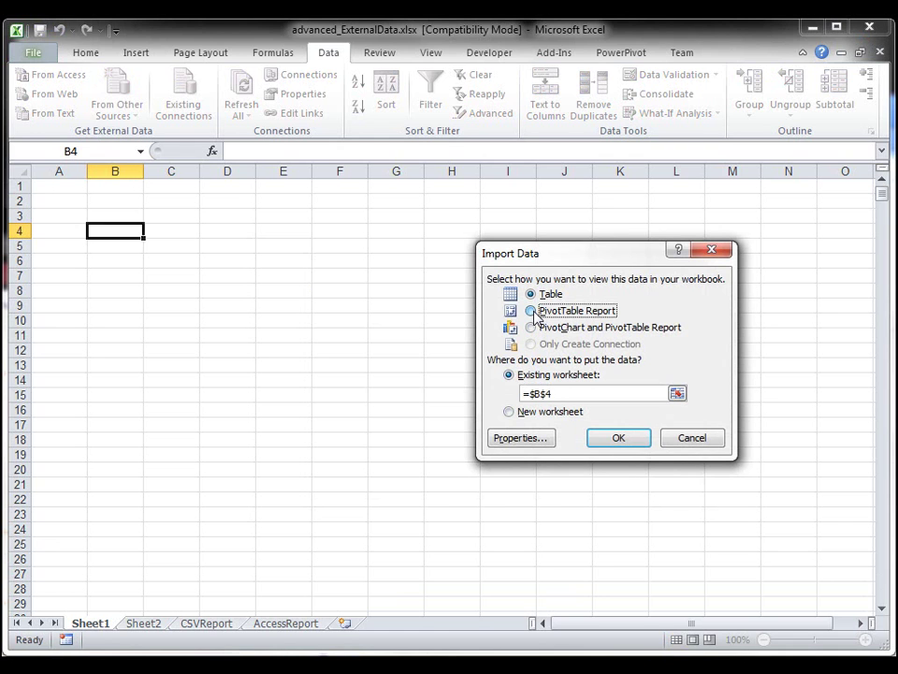
{"action": "left_click", "coordinate": [619, 439]}
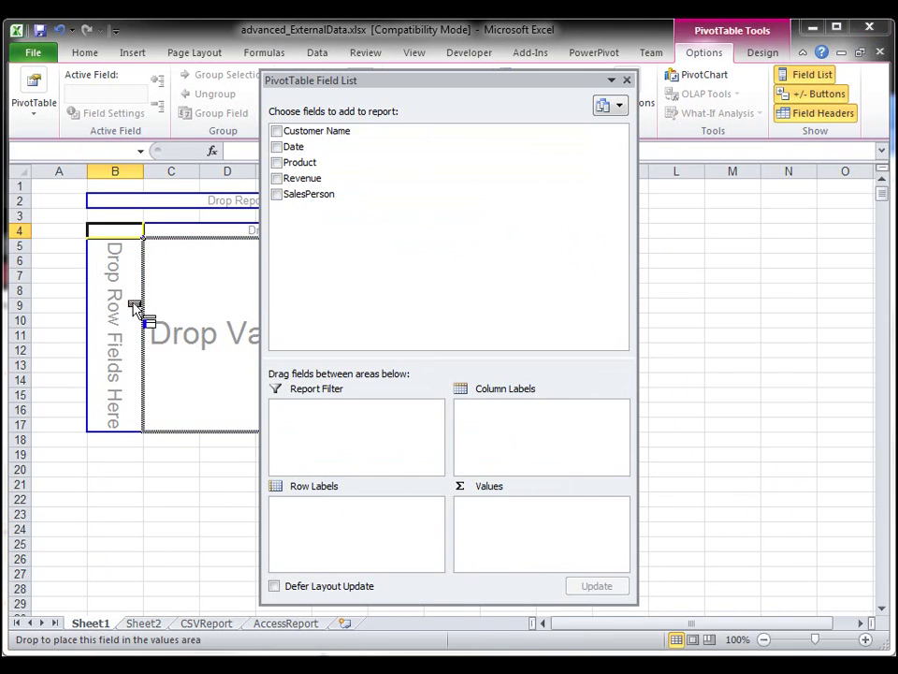
- Build the PivotTable with Customer Name as row labels and Revenue as values, and move the field list off the report
{"action": "left_click_drag", "start_coordinate": [136, 309], "coordinate": [137, 310]}
{"action": "left_click_drag", "start_coordinate": [427, 83], "coordinate": [748, 114]}
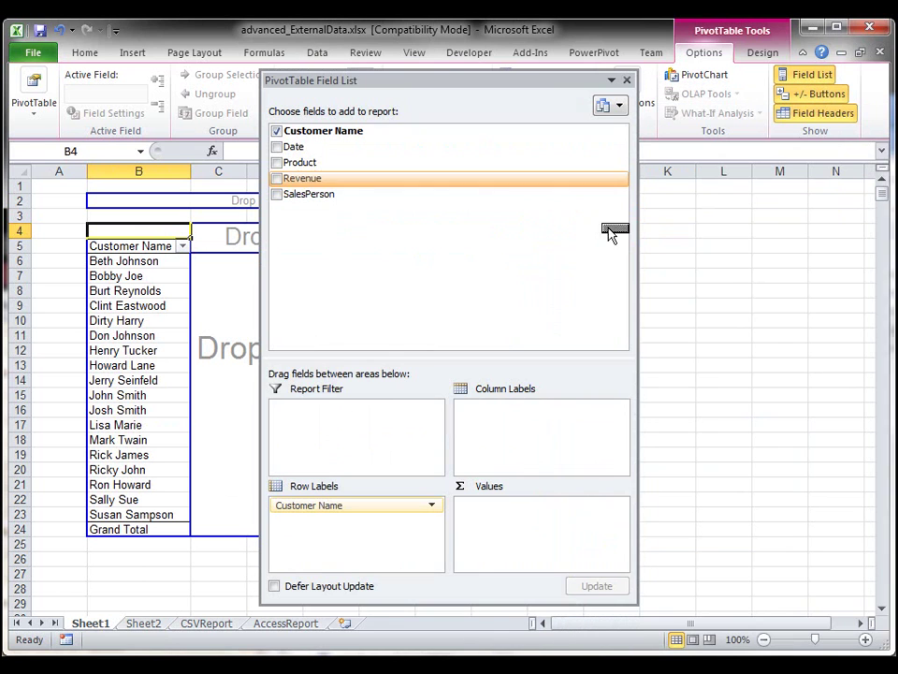
{"action": "left_click_drag", "start_coordinate": [608, 233], "coordinate": [240, 385]}
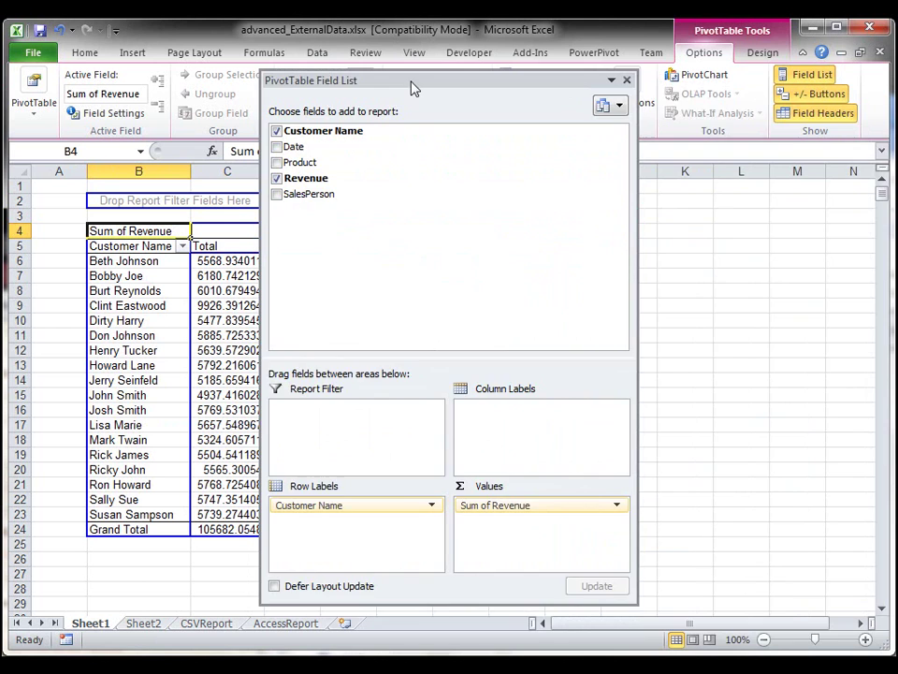
{"action": "left_click_drag", "start_coordinate": [414, 87], "coordinate": [691, 114]}
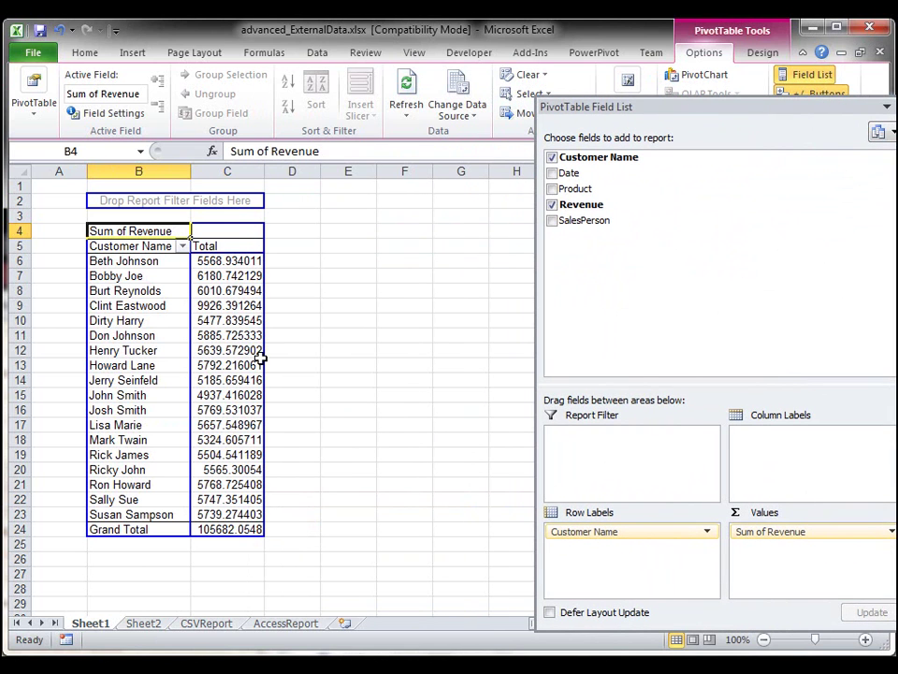
- Start a Data Connection Wizard connection from cell B4 of Sheet2 and choose ODBC DSN as the kind of data source
{"action": "left_click", "coordinate": [144, 623]}
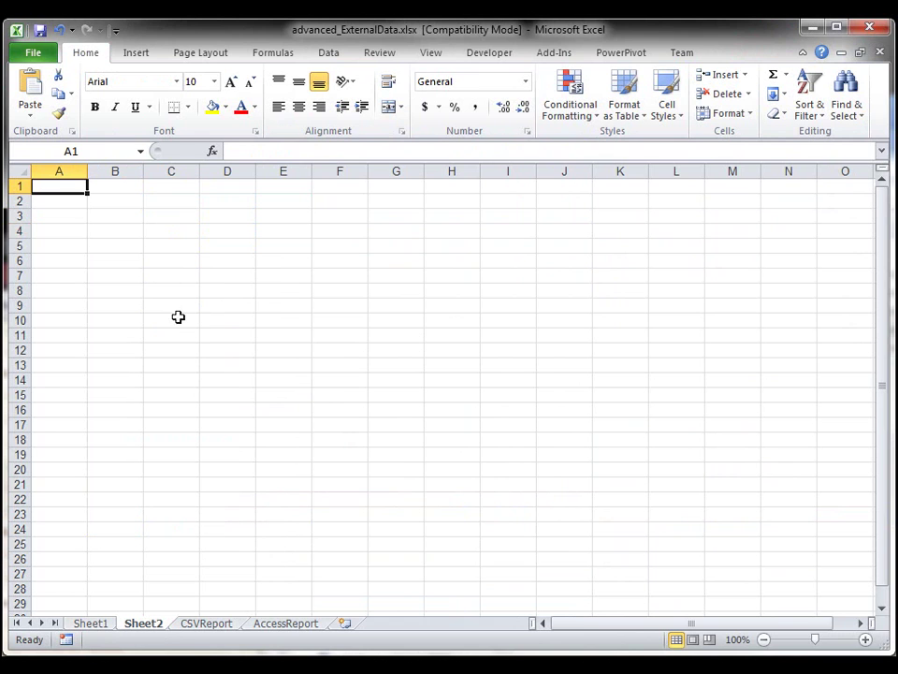
{"action": "left_click", "coordinate": [117, 216]}
{"action": "left_click", "coordinate": [121, 231]}
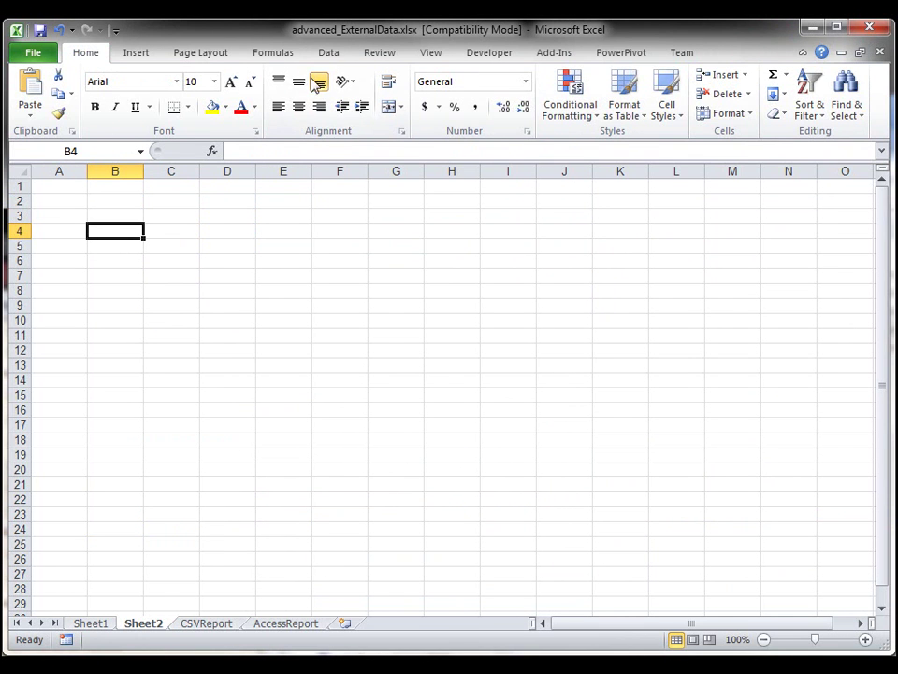
{"action": "left_click", "coordinate": [329, 54]}
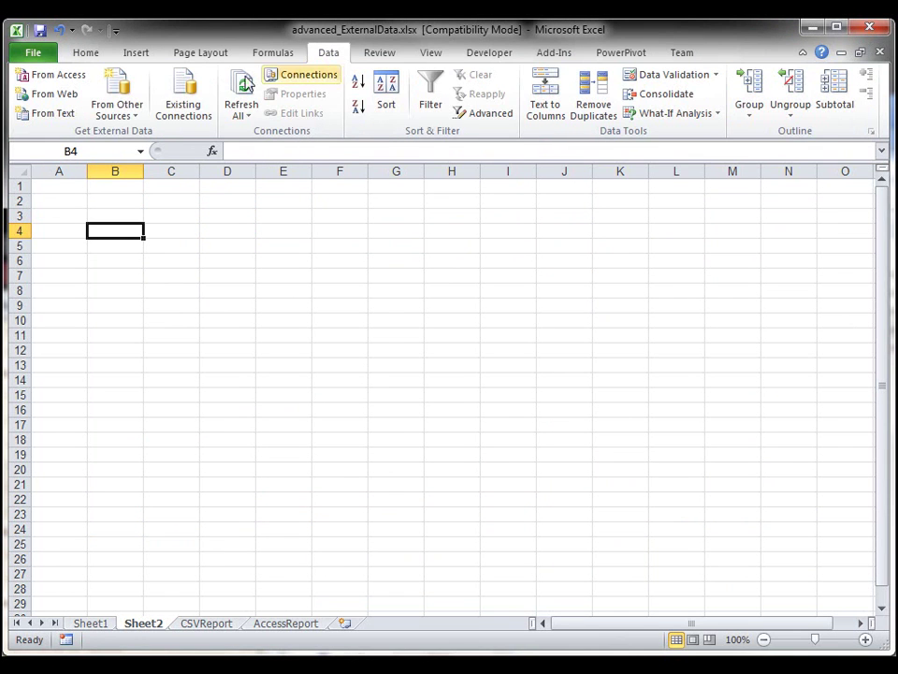
{"action": "left_click", "coordinate": [136, 116]}
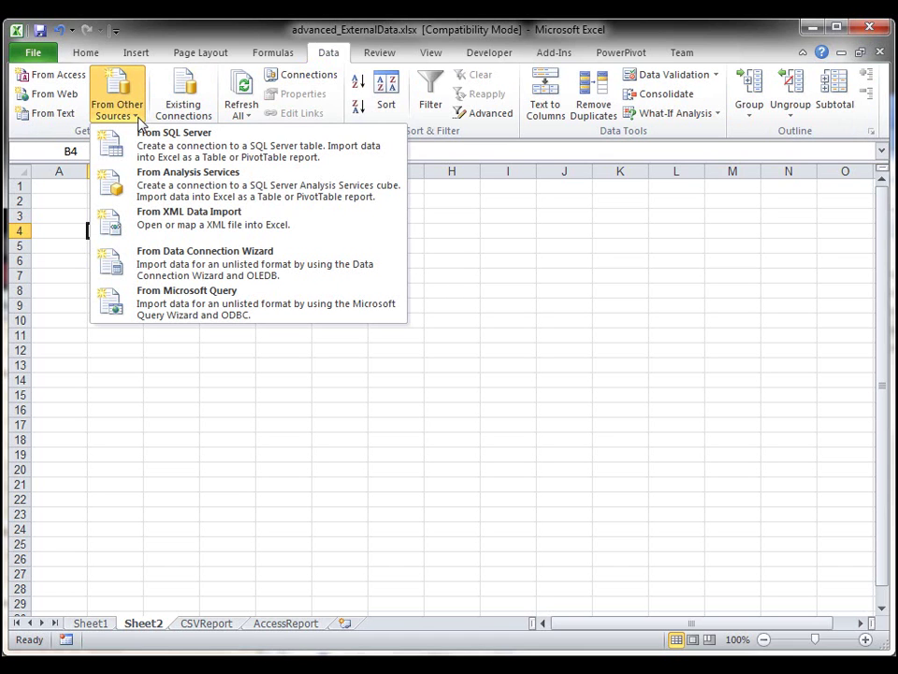
{"action": "left_click", "coordinate": [176, 264]}
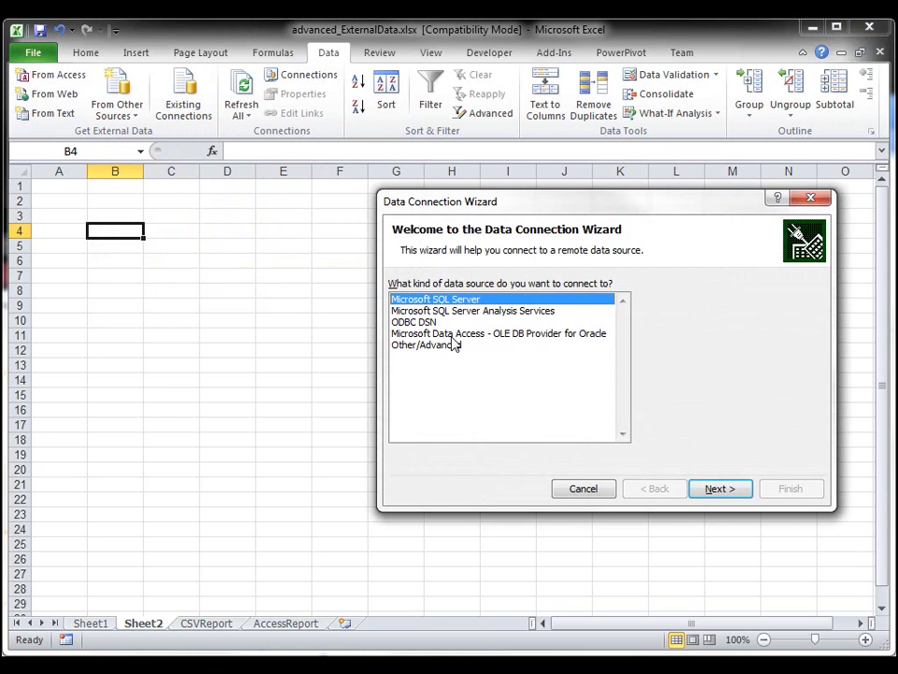
{"action": "left_click", "coordinate": [427, 322]}
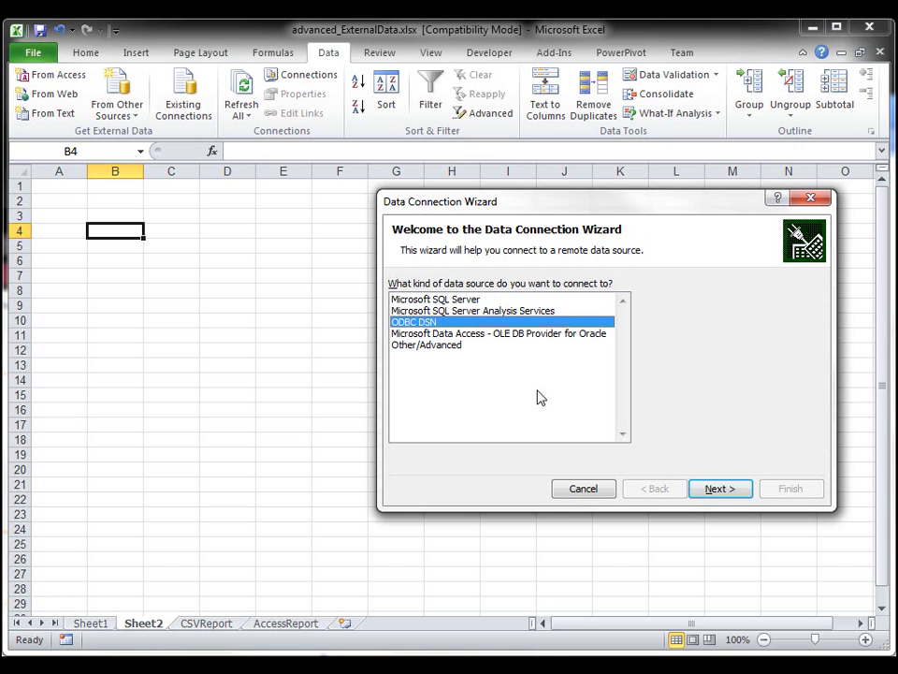
{"action": "left_click", "coordinate": [717, 489]}
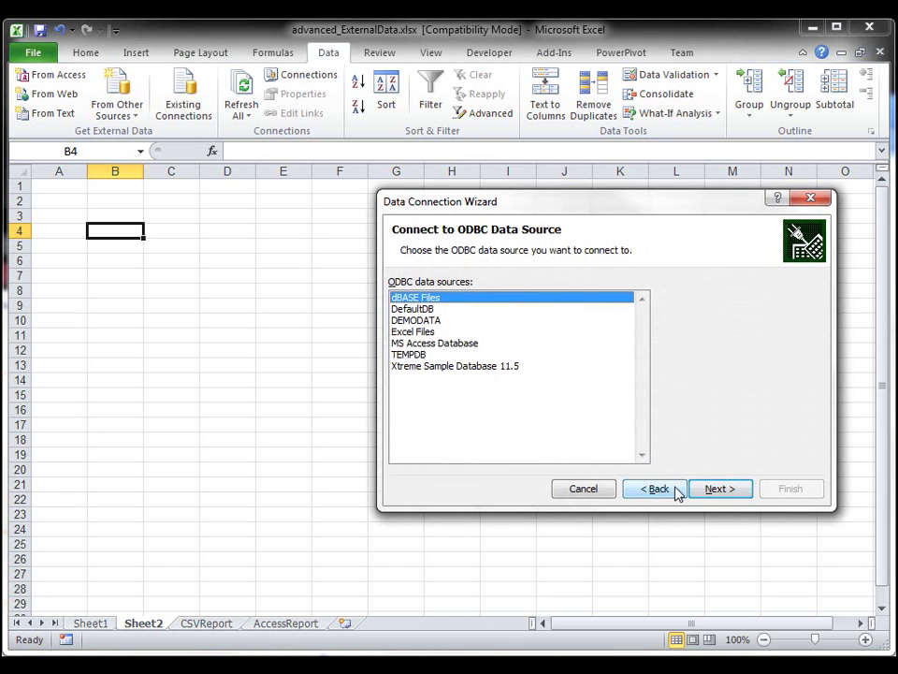
{"action": "left_click", "coordinate": [675, 490]}
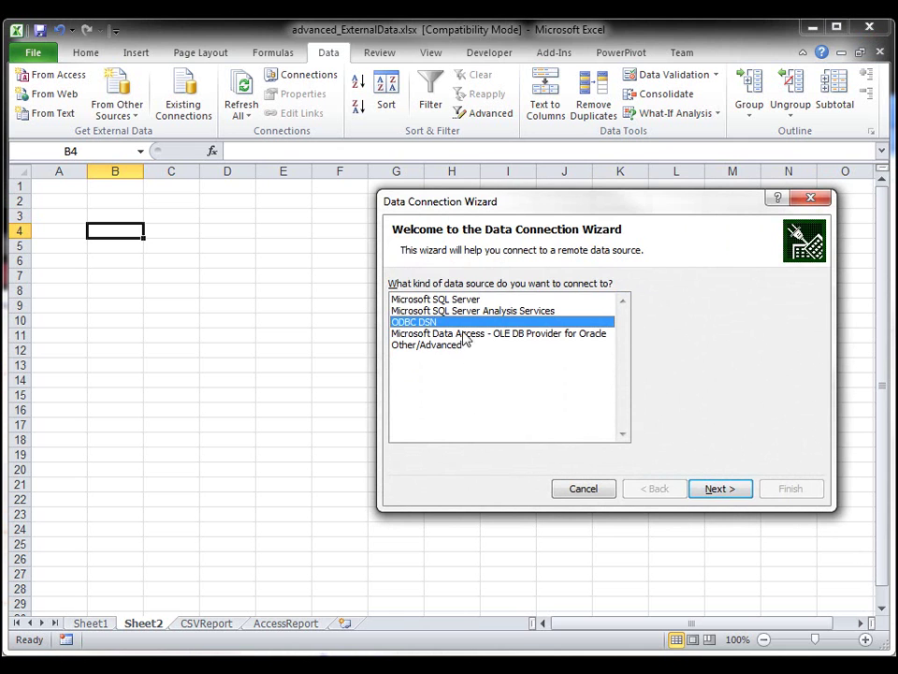
{"action": "left_click", "coordinate": [709, 489]}
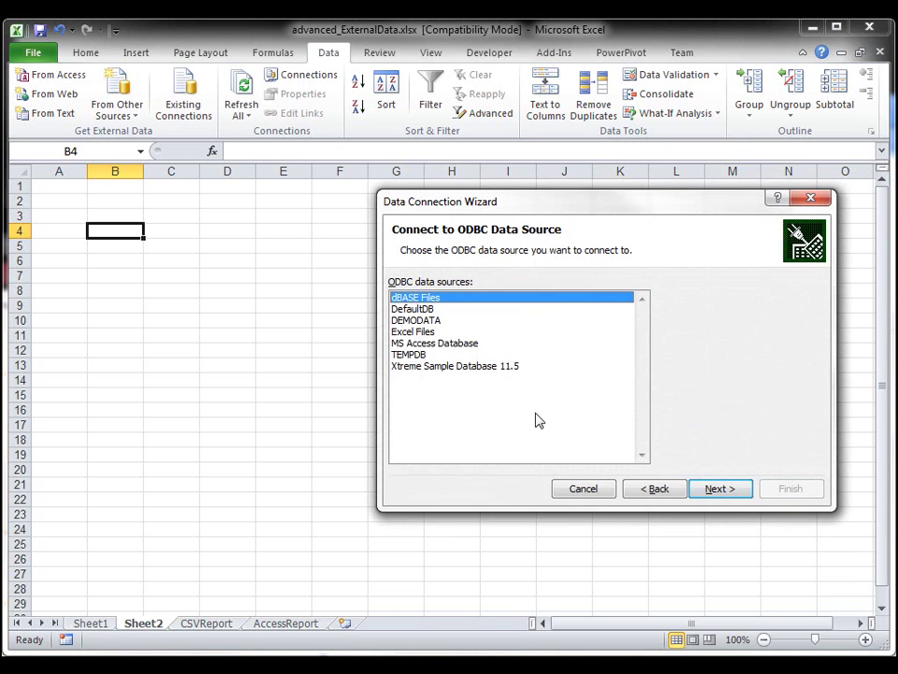
- Choose MS Access Database as the ODBC source and connect to the Data table of advanced_database.mdb in c:\advanced_externaldata
{"action": "left_click", "coordinate": [453, 344]}
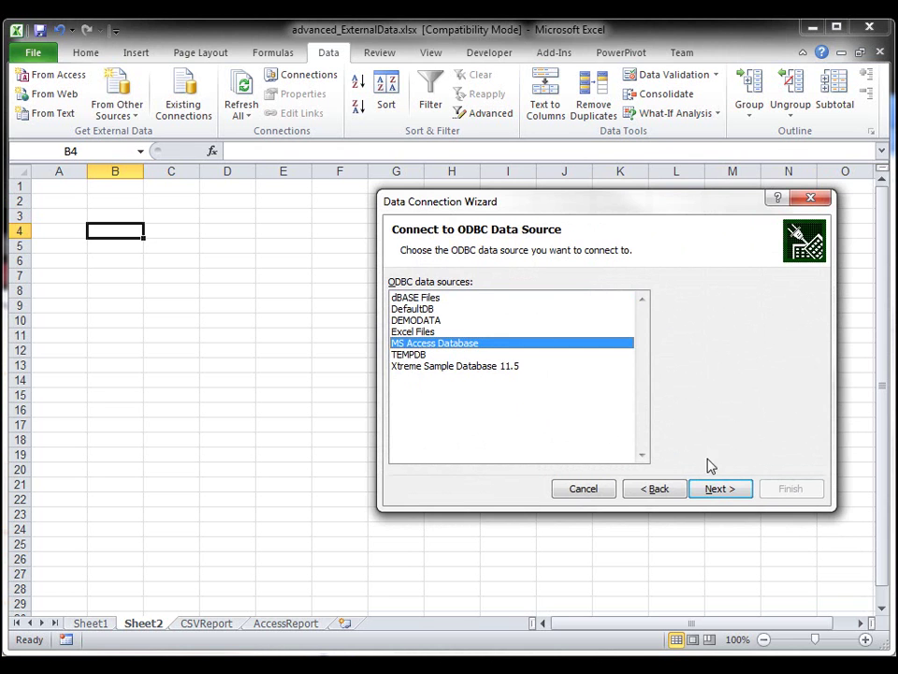
{"action": "left_click", "coordinate": [715, 488]}
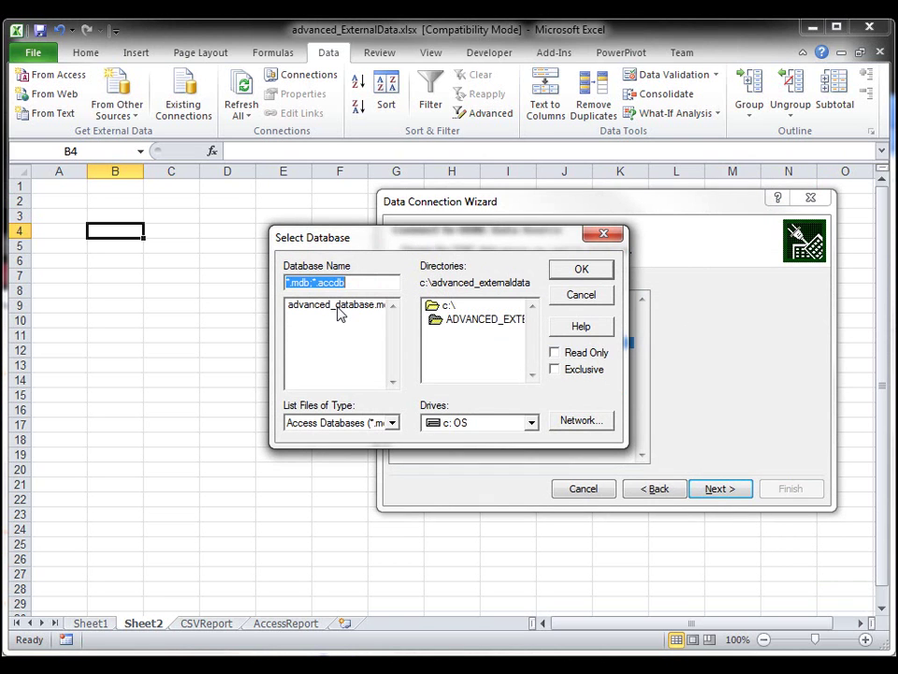
{"action": "left_click", "coordinate": [337, 305]}
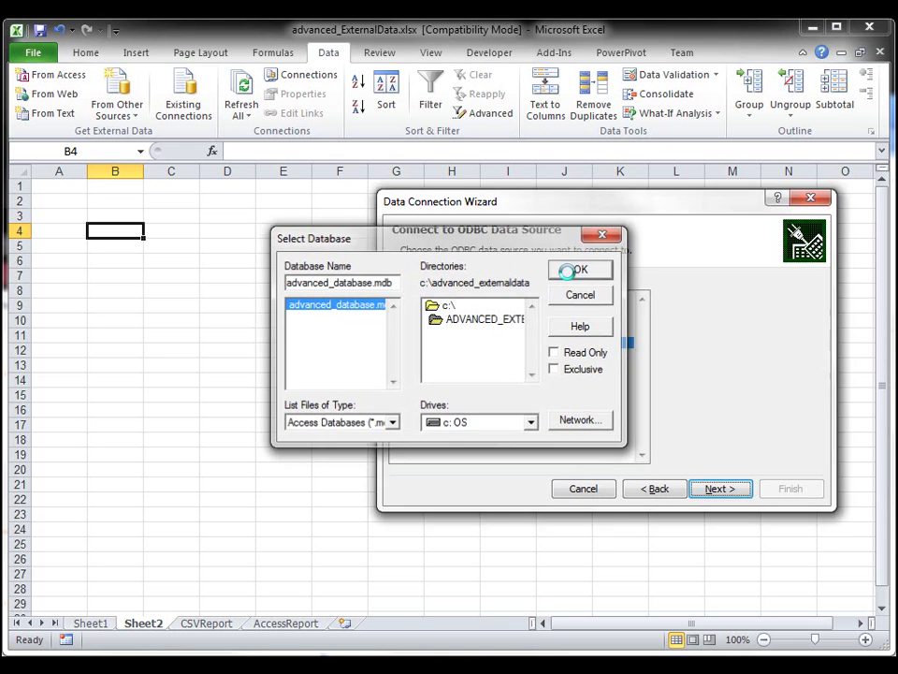
{"action": "left_click", "coordinate": [573, 269]}
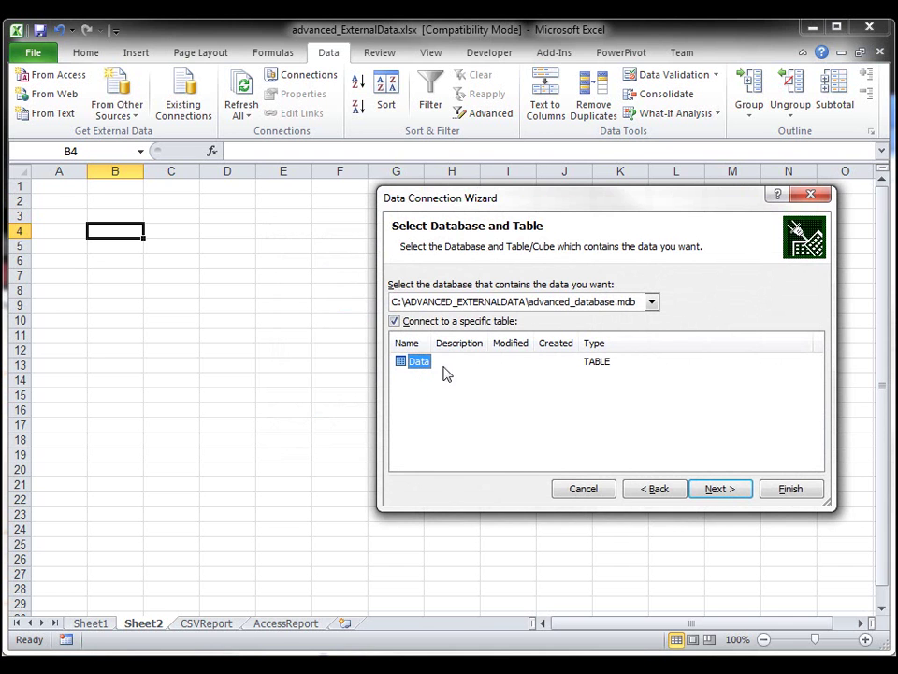
{"action": "left_click", "coordinate": [719, 489]}
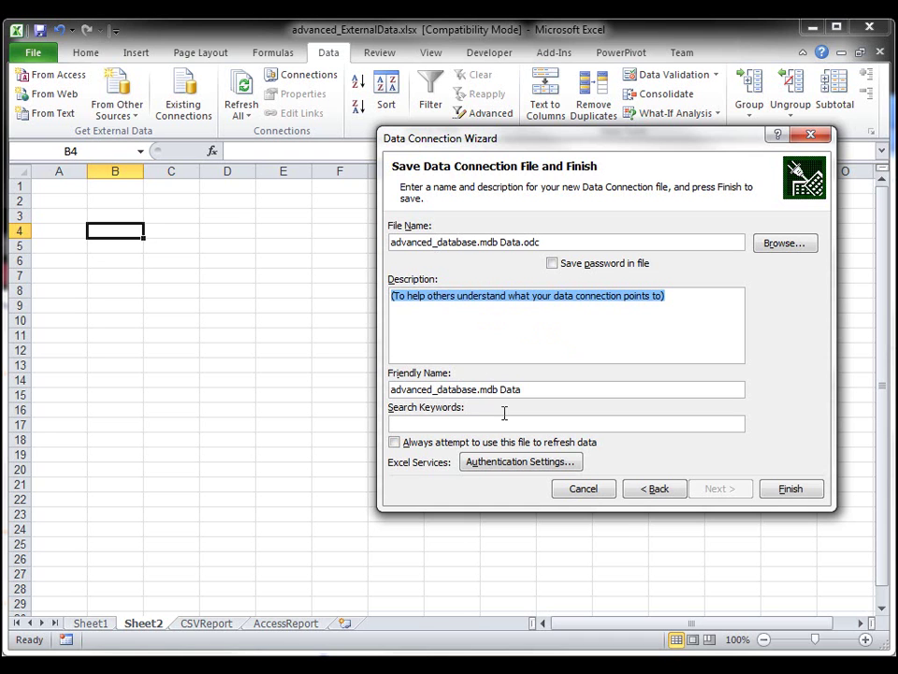
- Save the data connection file over the existing one and import the data as a PivotTable Report at B4 of the existing worksheet
{"action": "left_click", "coordinate": [789, 489]}
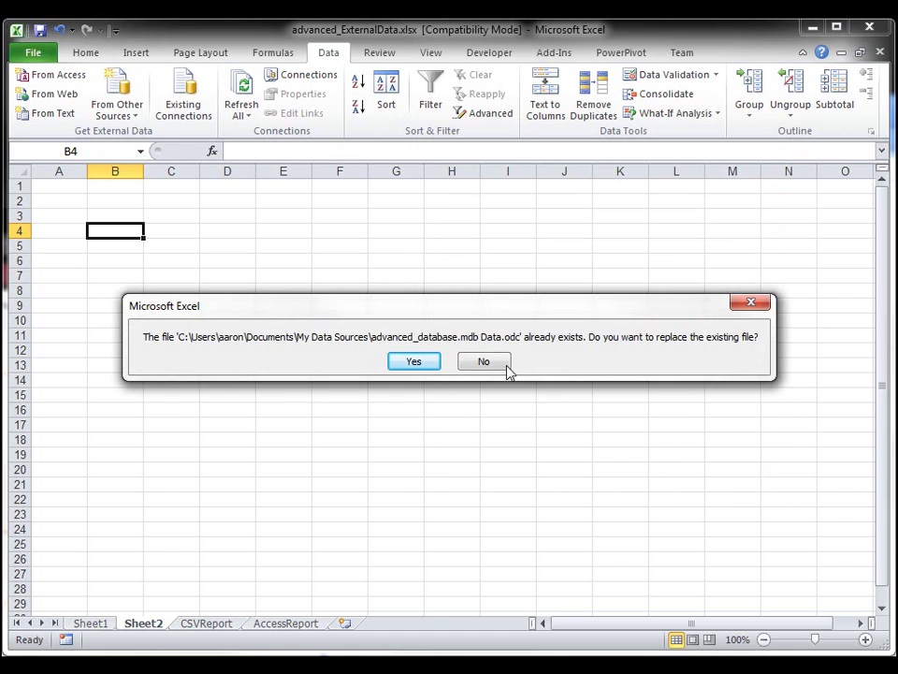
{"action": "left_click", "coordinate": [427, 364]}
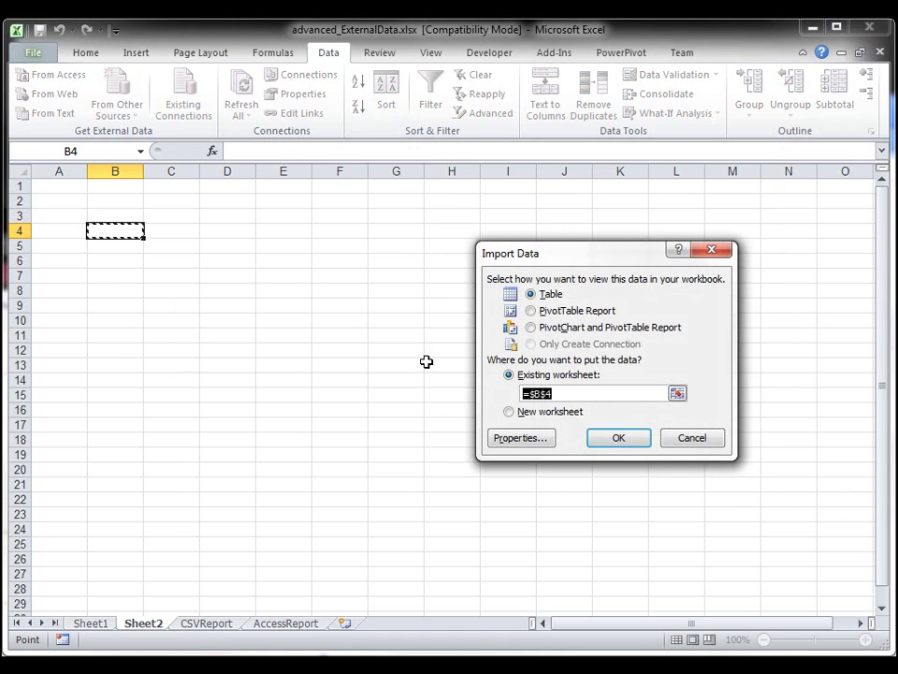
{"action": "left_click", "coordinate": [532, 313]}
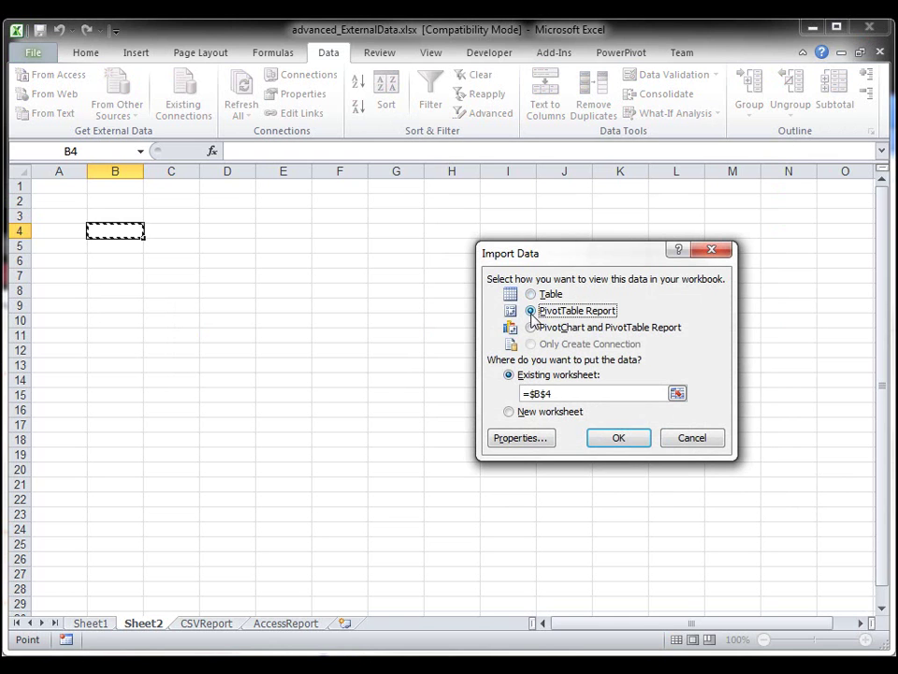
{"action": "left_click", "coordinate": [608, 442]}
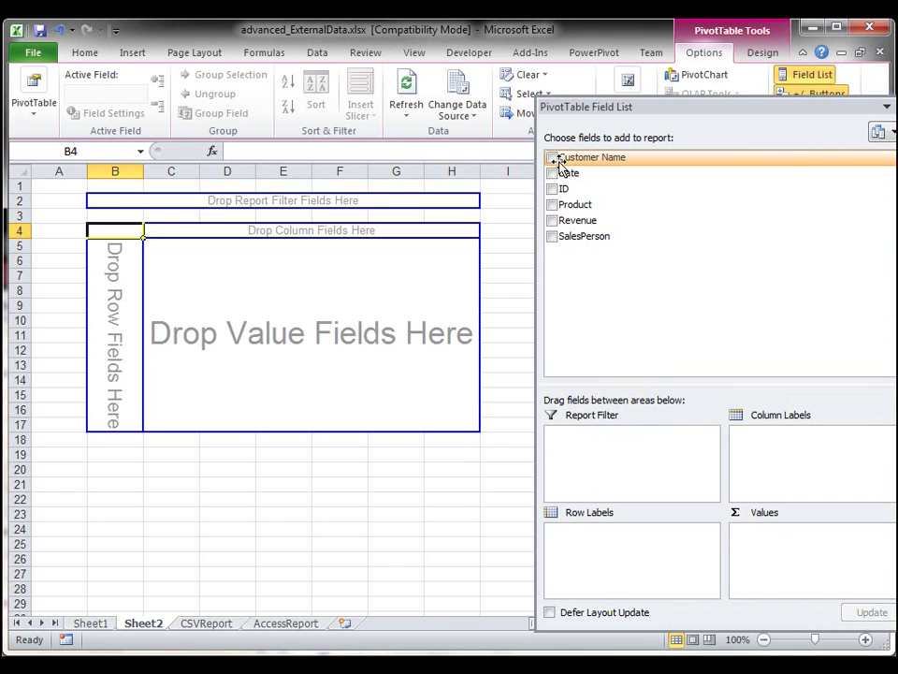
- Lay out the Sheet2 PivotTable with Customer Name as row labels and Revenue as values, and move the field list off the report
{"action": "left_click_drag", "start_coordinate": [557, 159], "coordinate": [123, 300]}
{"action": "left_click_drag", "start_coordinate": [422, 82], "coordinate": [721, 98]}
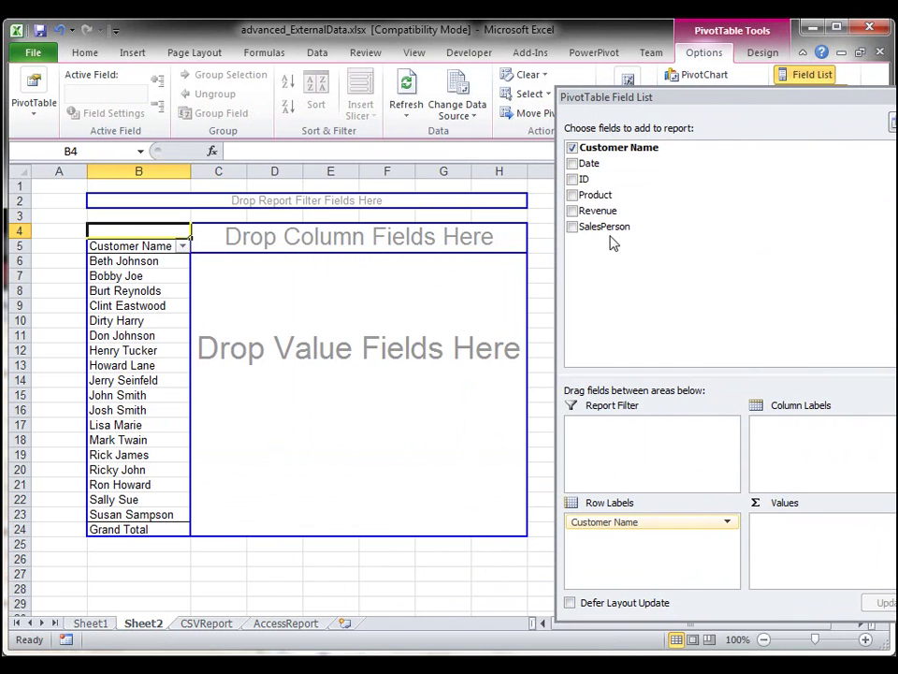
{"action": "left_click_drag", "start_coordinate": [604, 212], "coordinate": [515, 514]}
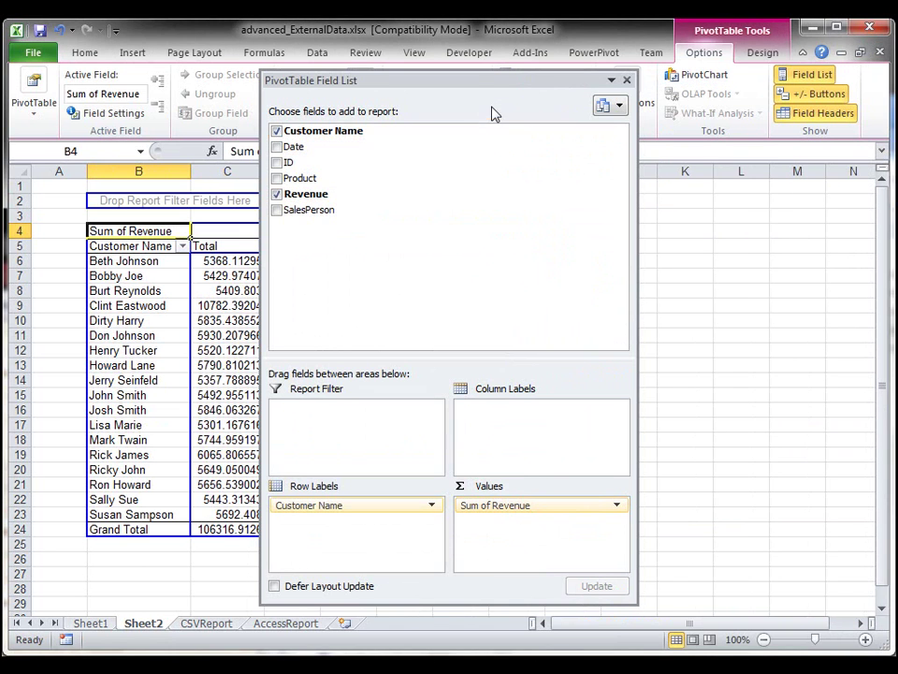
{"action": "left_click_drag", "start_coordinate": [467, 81], "coordinate": [626, 96]}
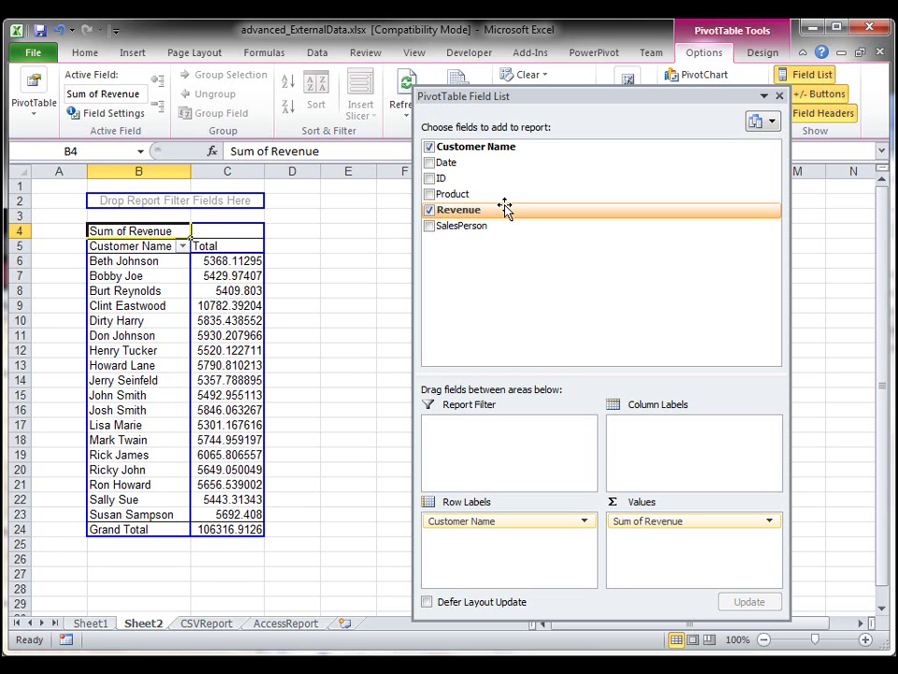
- Refresh the Sheet2 PivotTable from its Access database connection
{"action": "right_click", "coordinate": [219, 322]}
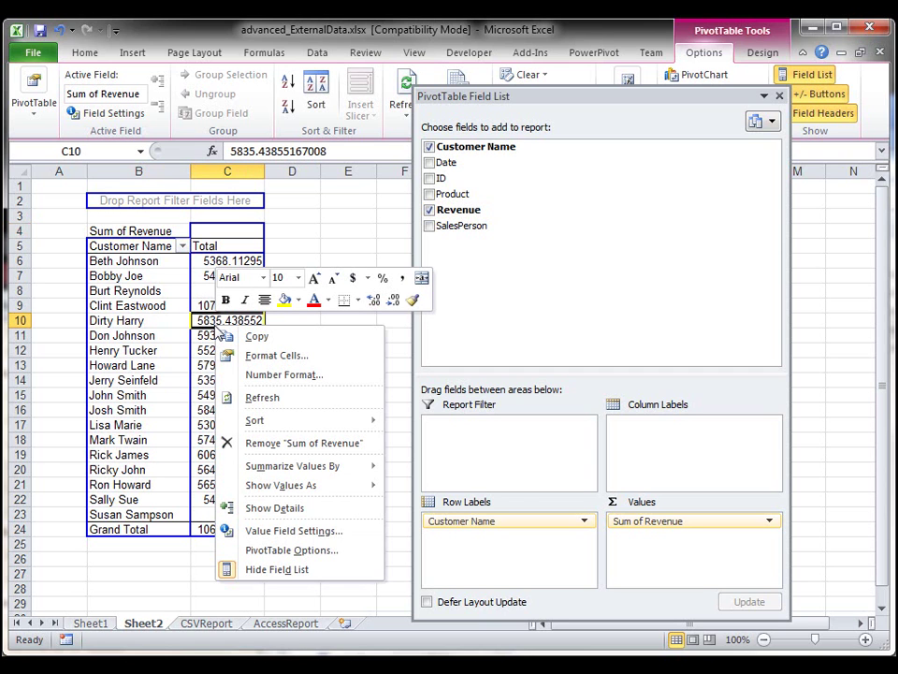
{"action": "left_click", "coordinate": [253, 397]}
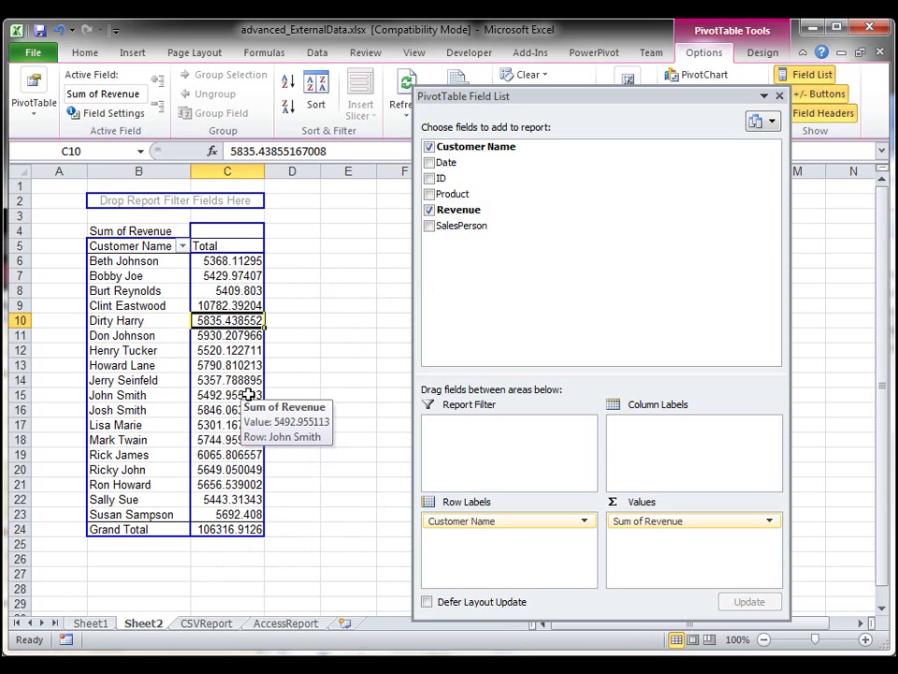